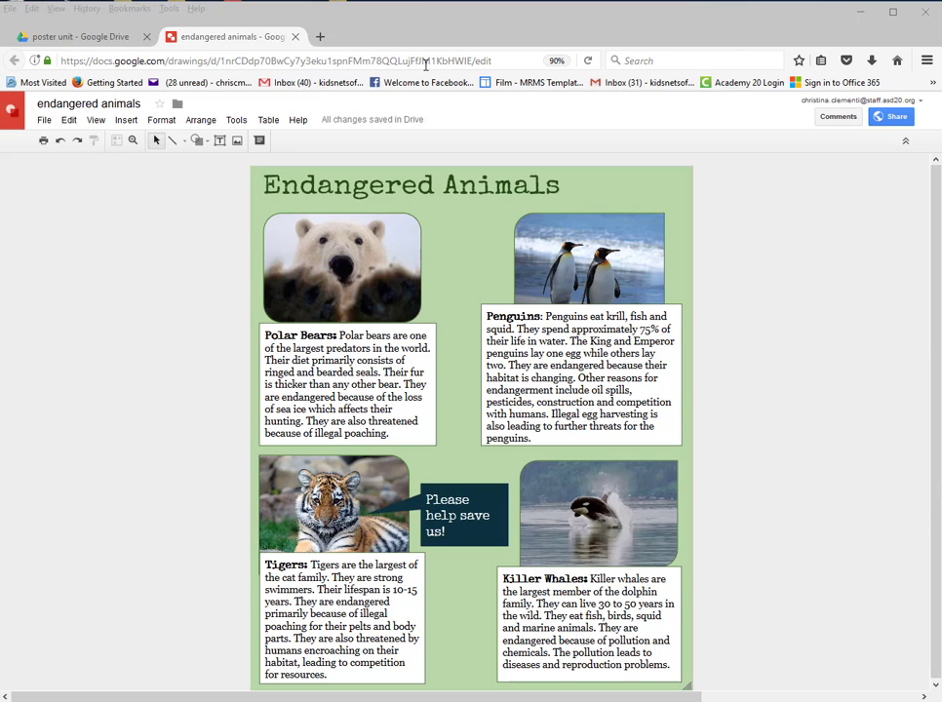
Step: Insert the orange speaker image from a web image search for 'sound'
left_click(125, 120)
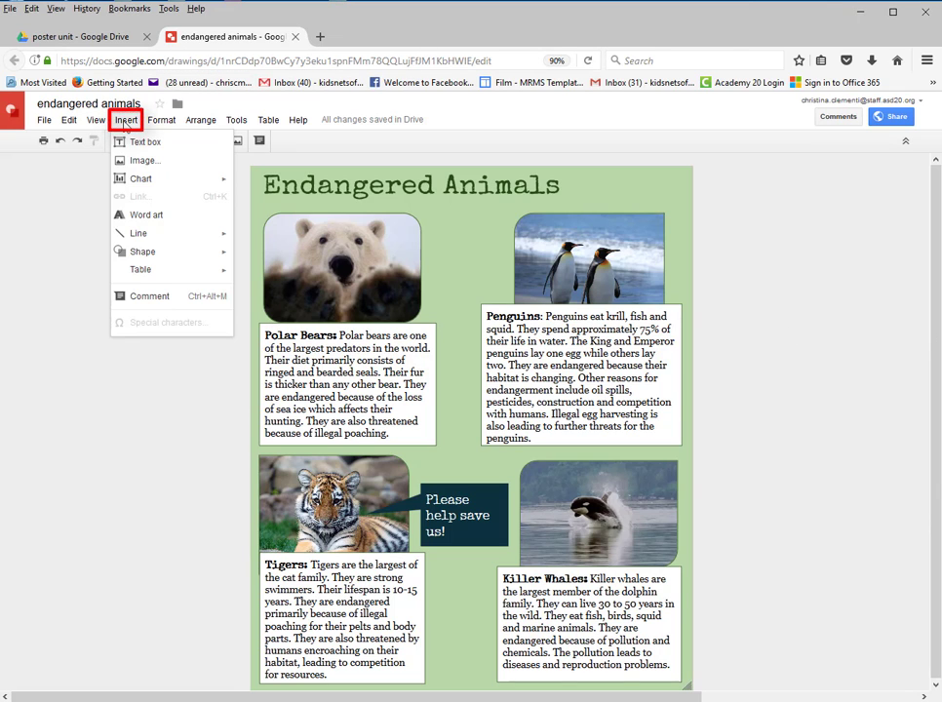
left_click(143, 164)
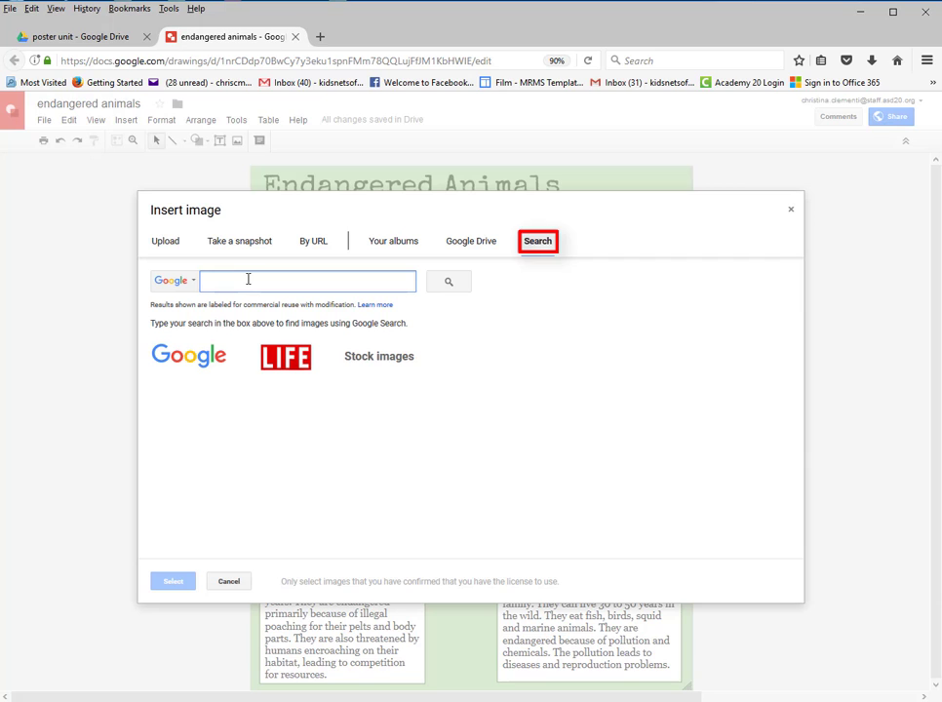
type("sound")
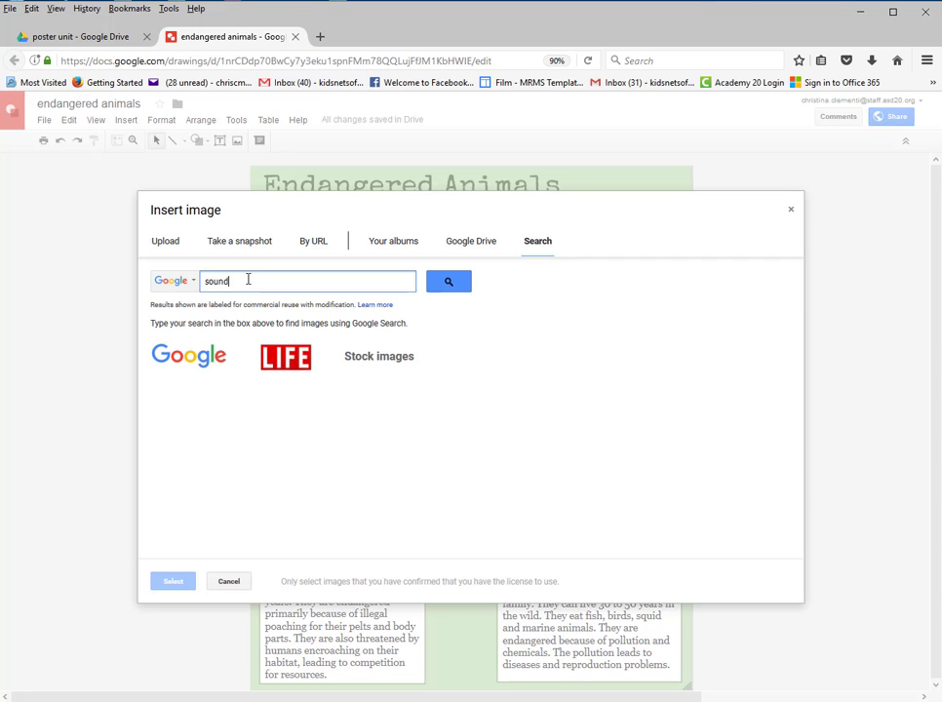
key("Return")
scroll(370, 311, "down", 5)
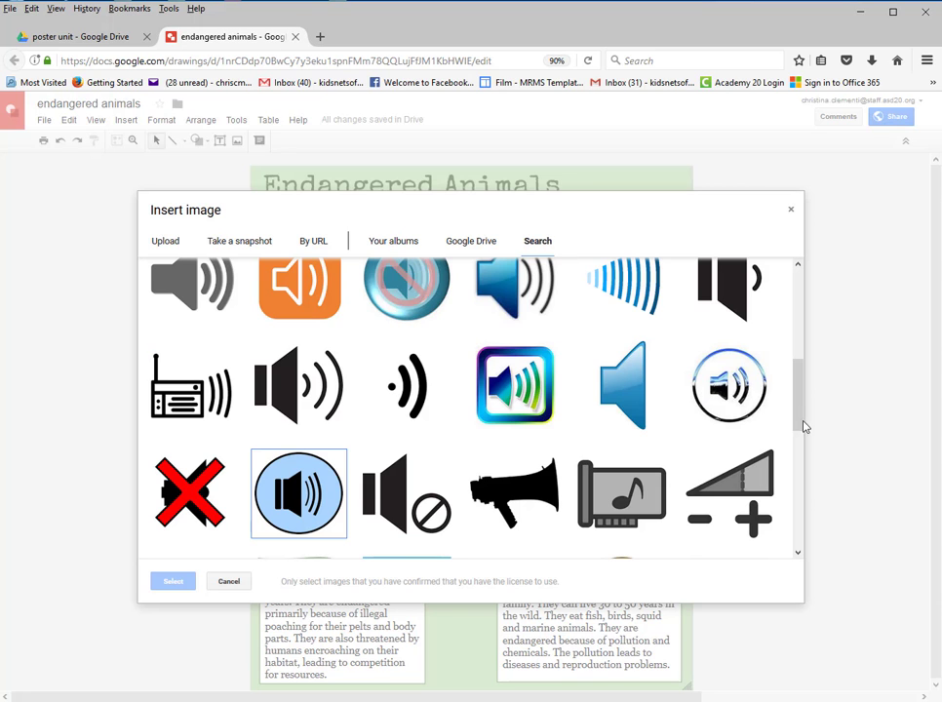
scroll(650, 305, "up", 2)
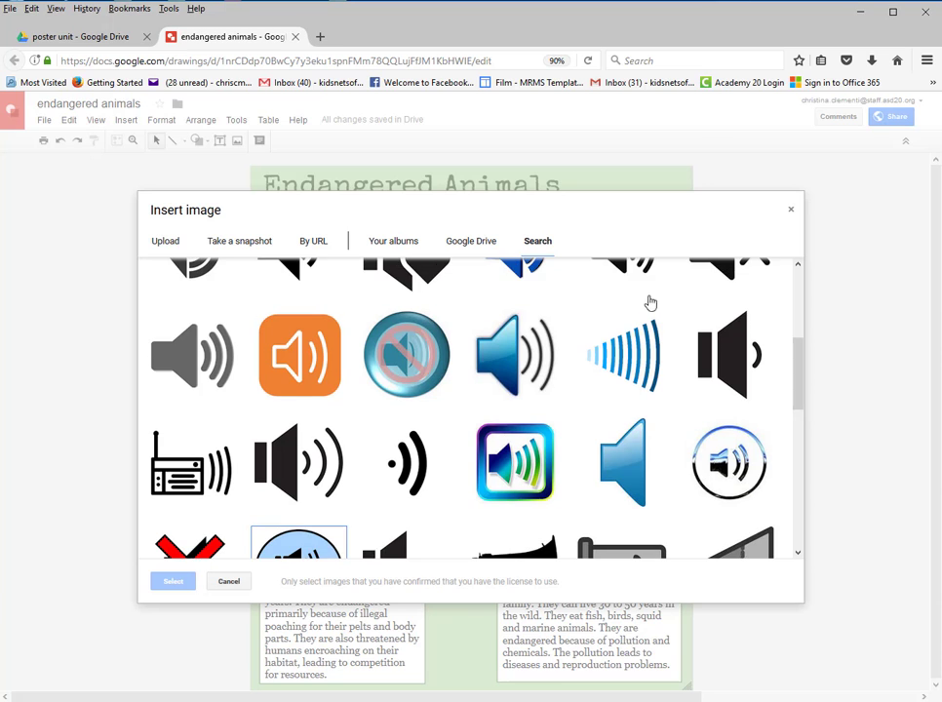
left_click(302, 349)
left_click(173, 581)
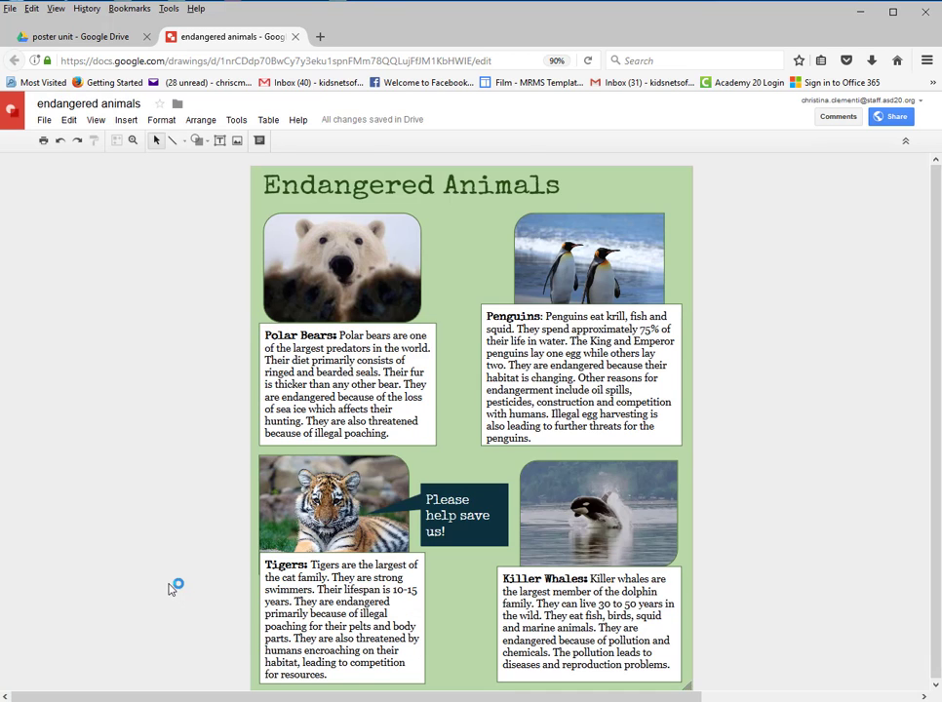
Step: Mask the speaker image as an oval and shrink it onto the polar bear photo's top-right corner
left_click(386, 141)
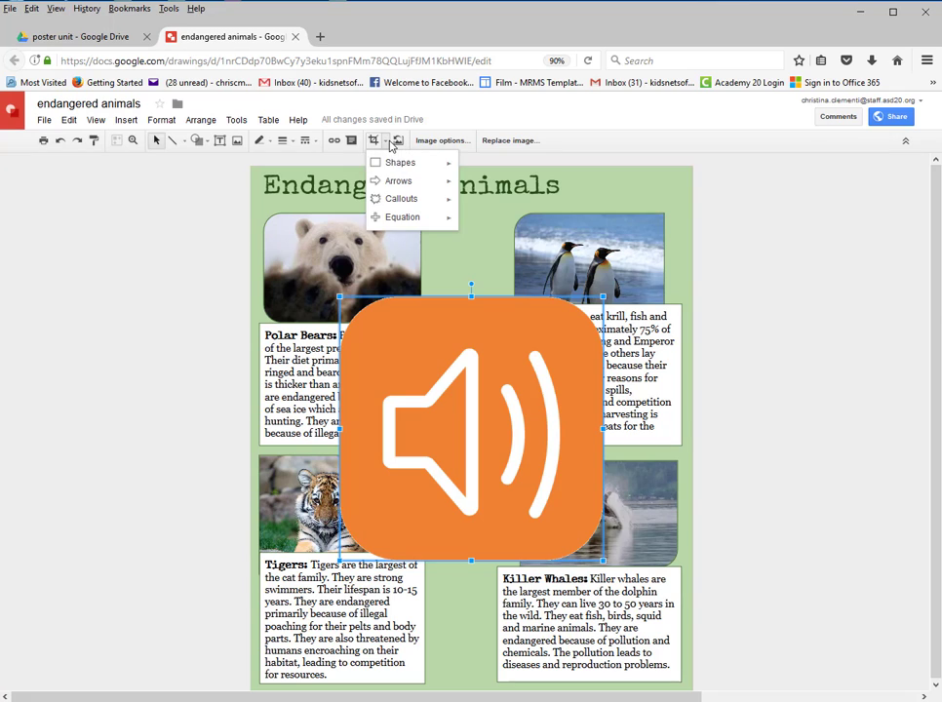
mouse_move(395, 162)
left_click(468, 190)
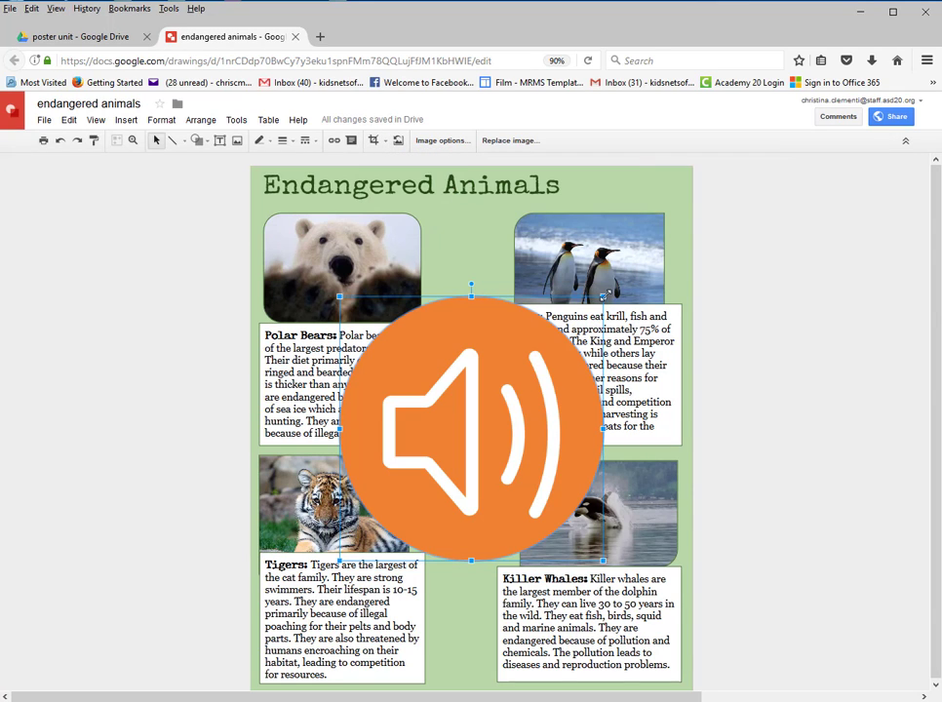
left_click_drag(552, 334, 434, 228)
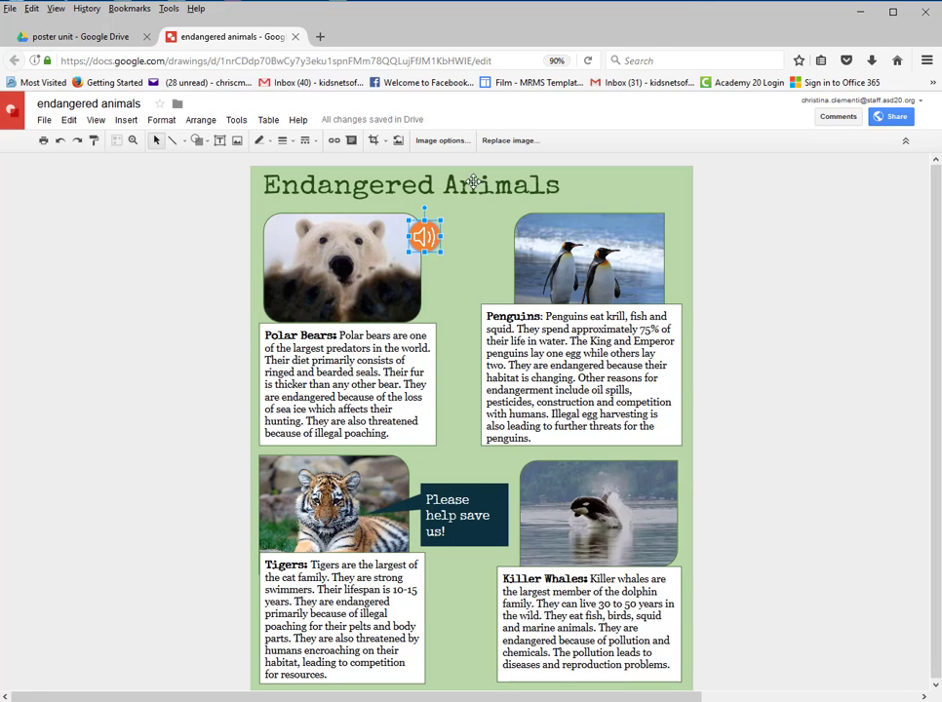
Step: Recolor the speaker icon dark purple in the image options
left_click(438, 141)
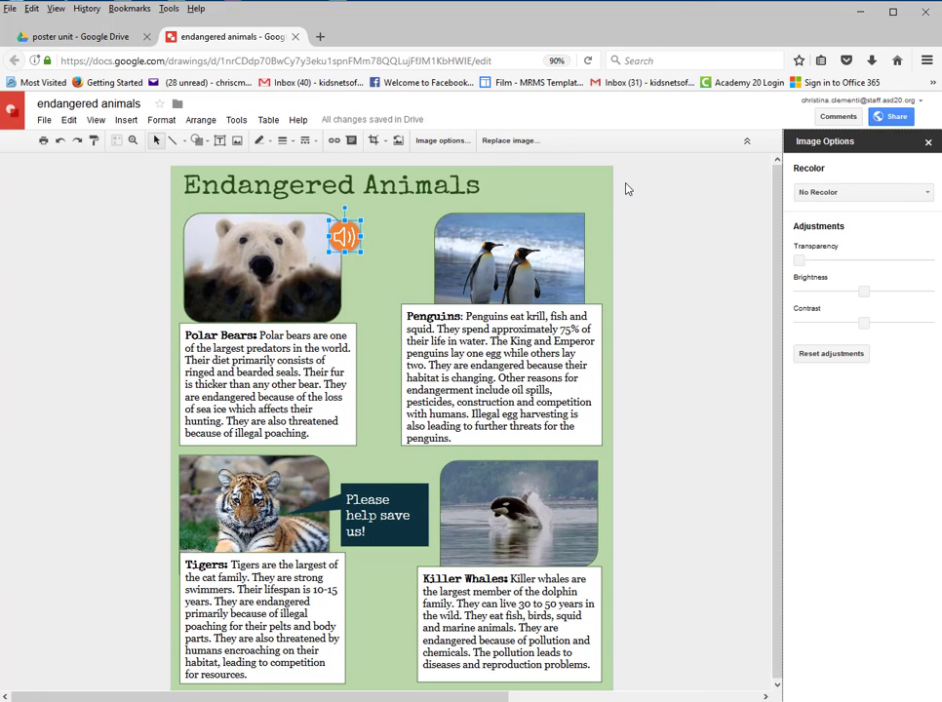
left_click(925, 195)
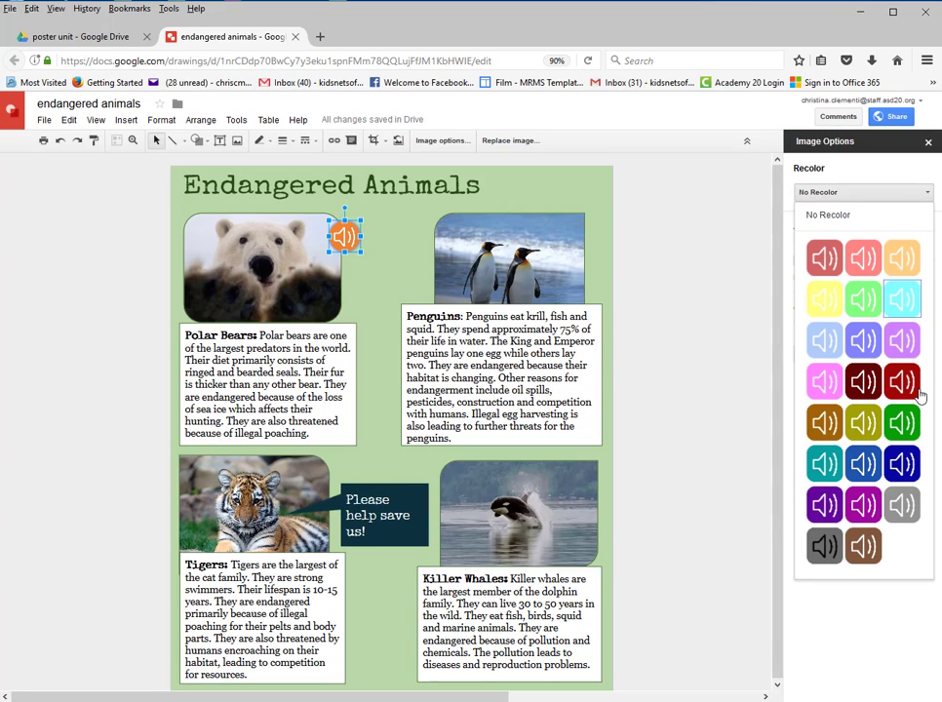
left_click(902, 463)
left_click(877, 192)
left_click(828, 499)
left_click(724, 460)
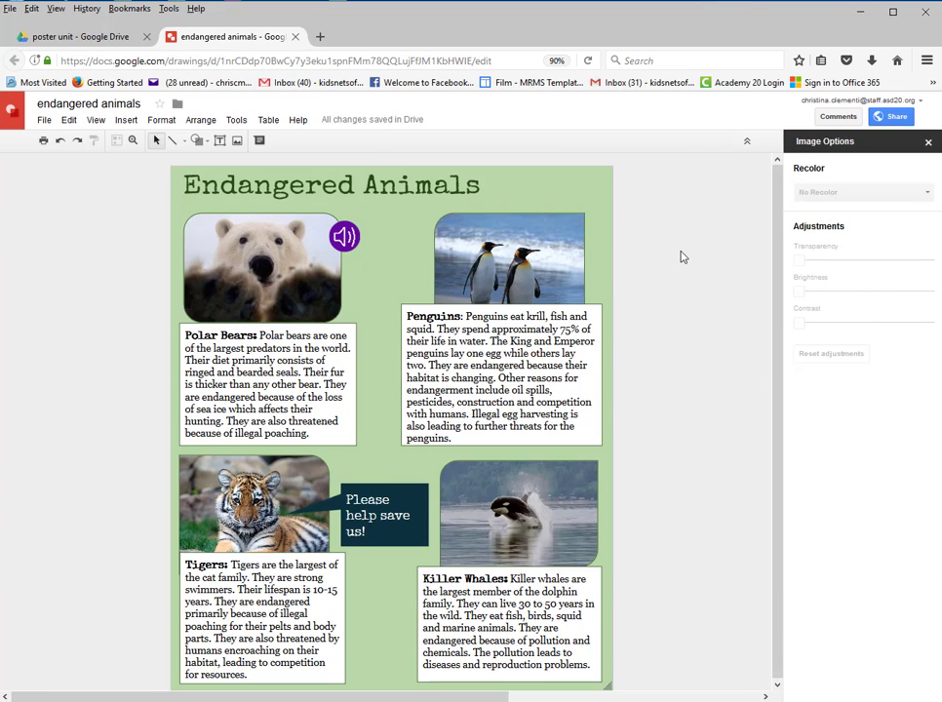
Step: Paste copies of the purple speaker icon onto the penguin and tiger photos
left_click(344, 235)
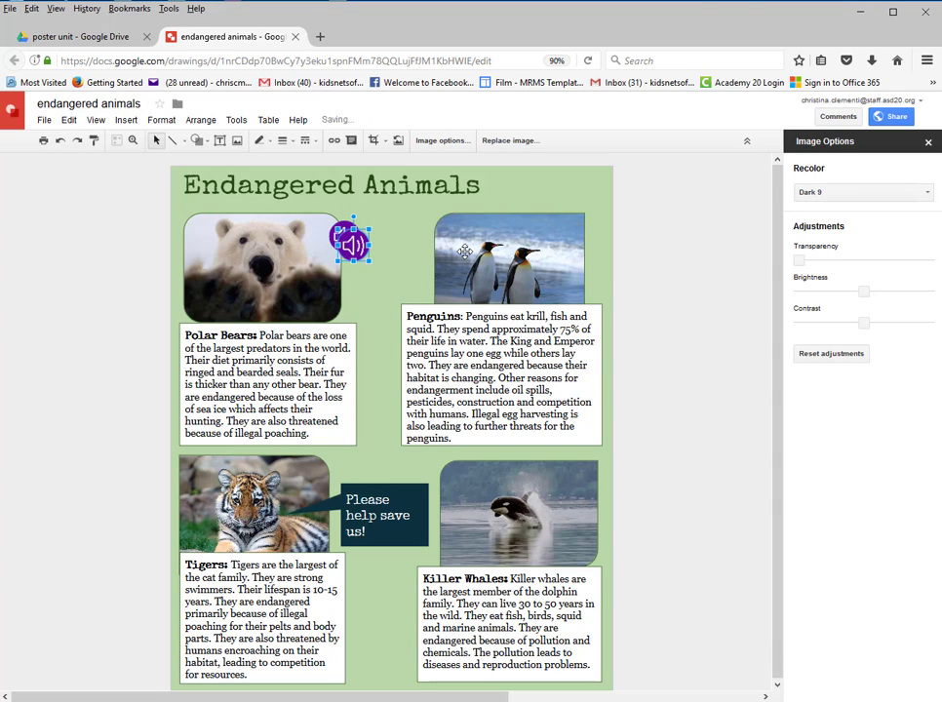
left_click_drag(344, 236, 585, 232)
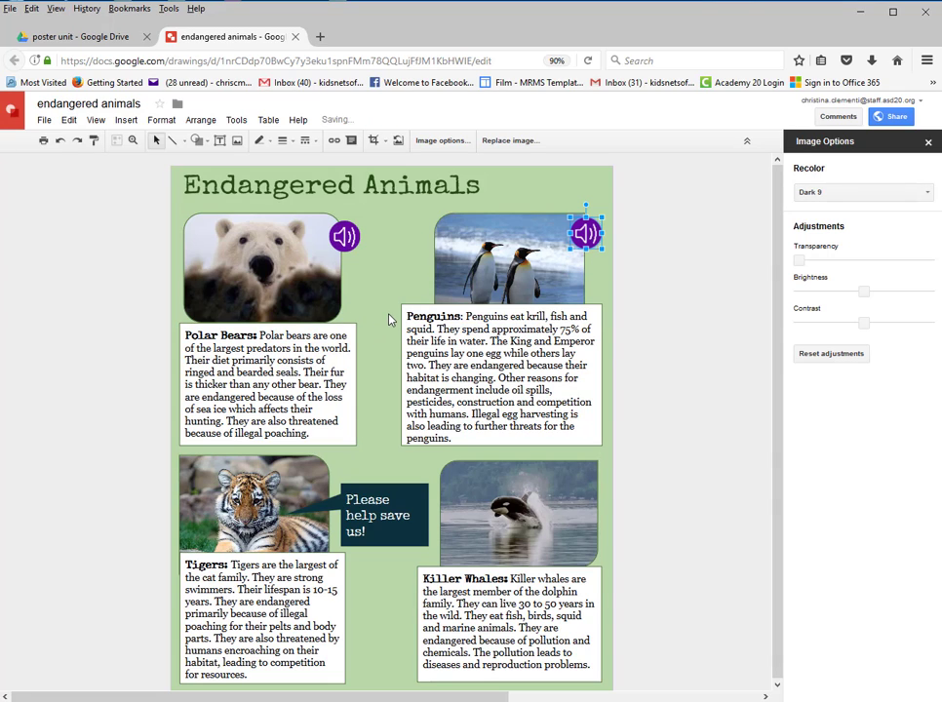
key("ctrl+v")
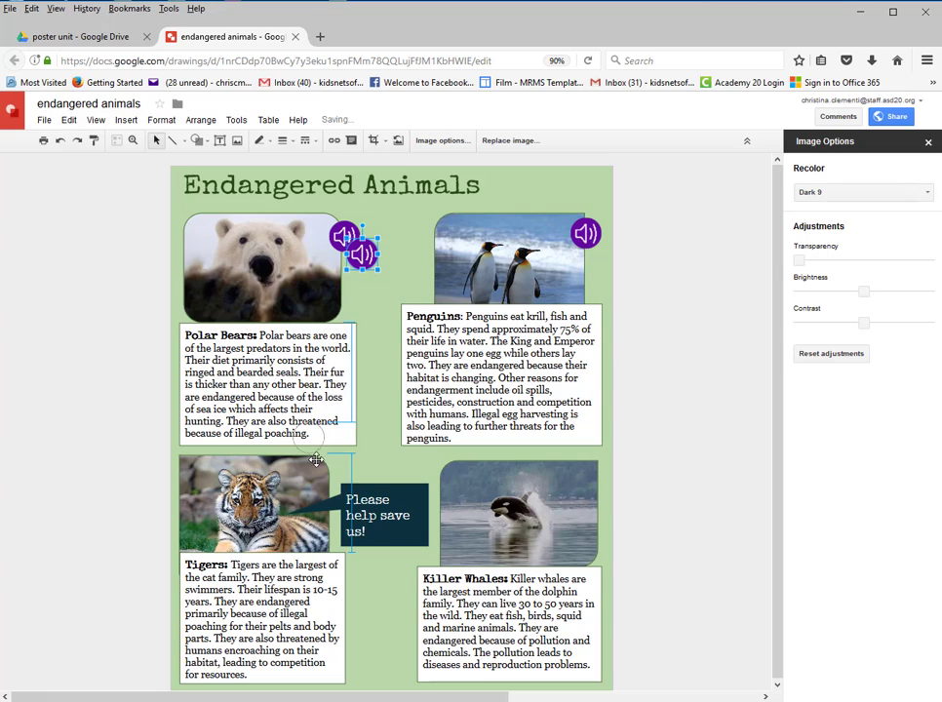
left_click_drag(361, 254, 325, 476)
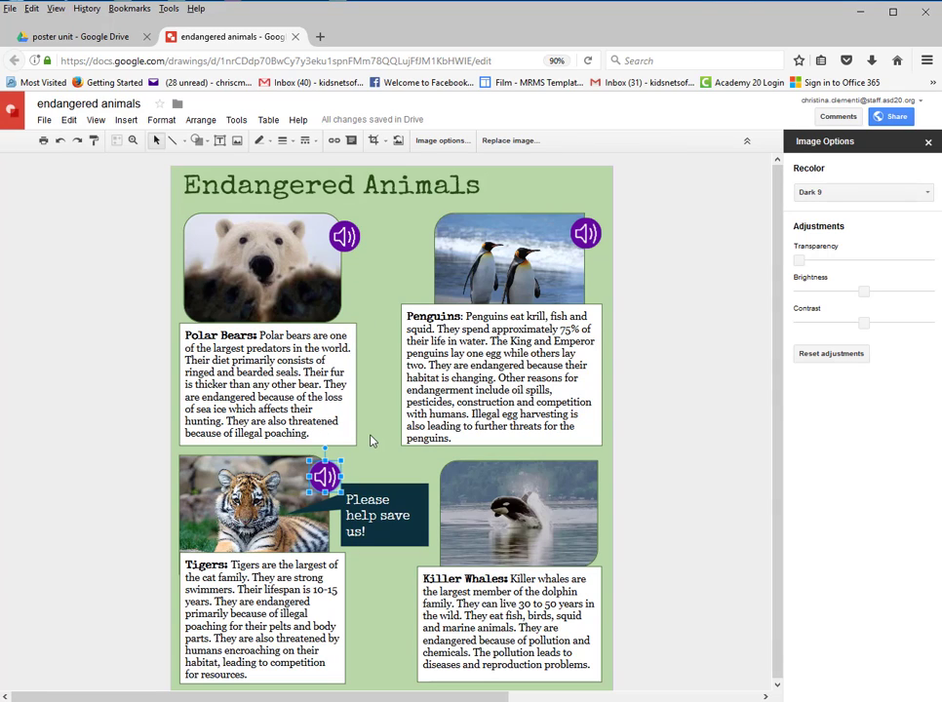
left_click(368, 429)
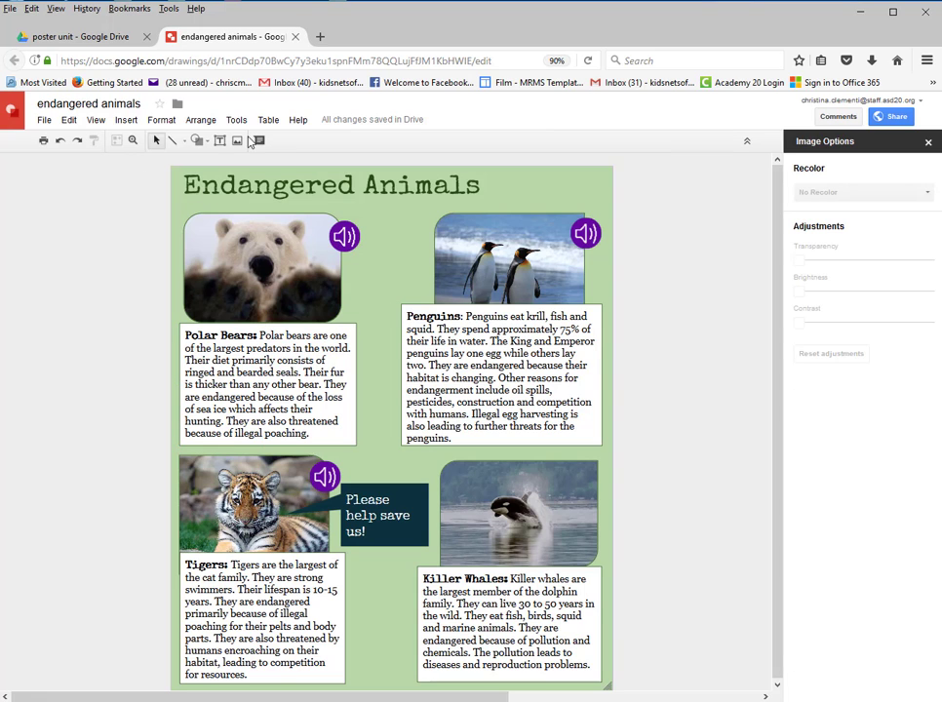
Step: Insert a blue circular play icon from a web image search for 'video'
left_click(125, 119)
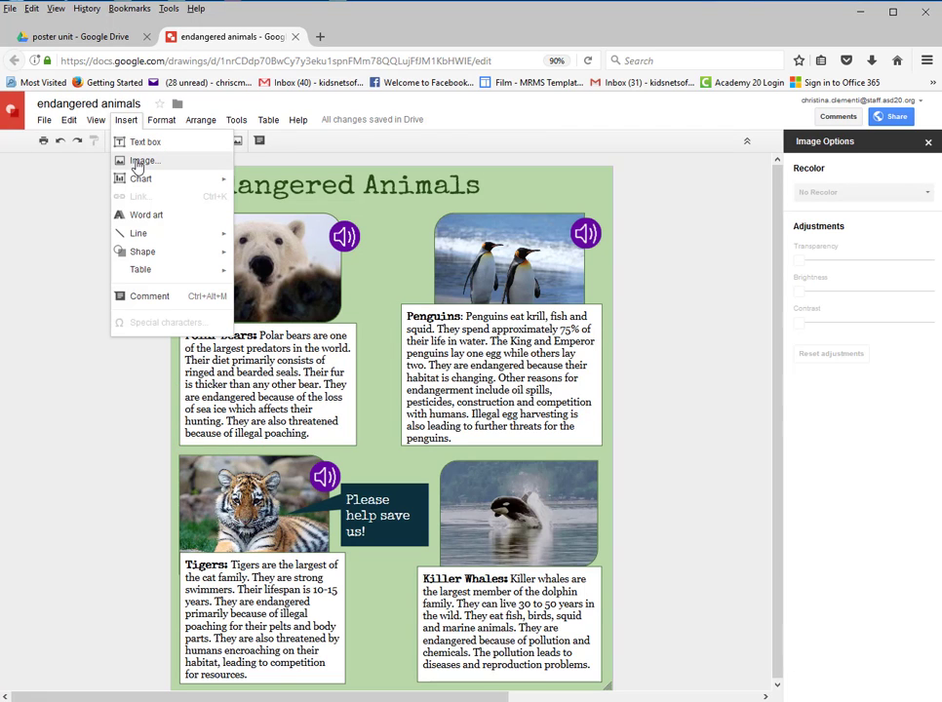
left_click(143, 160)
scroll(323, 375, "up", 2)
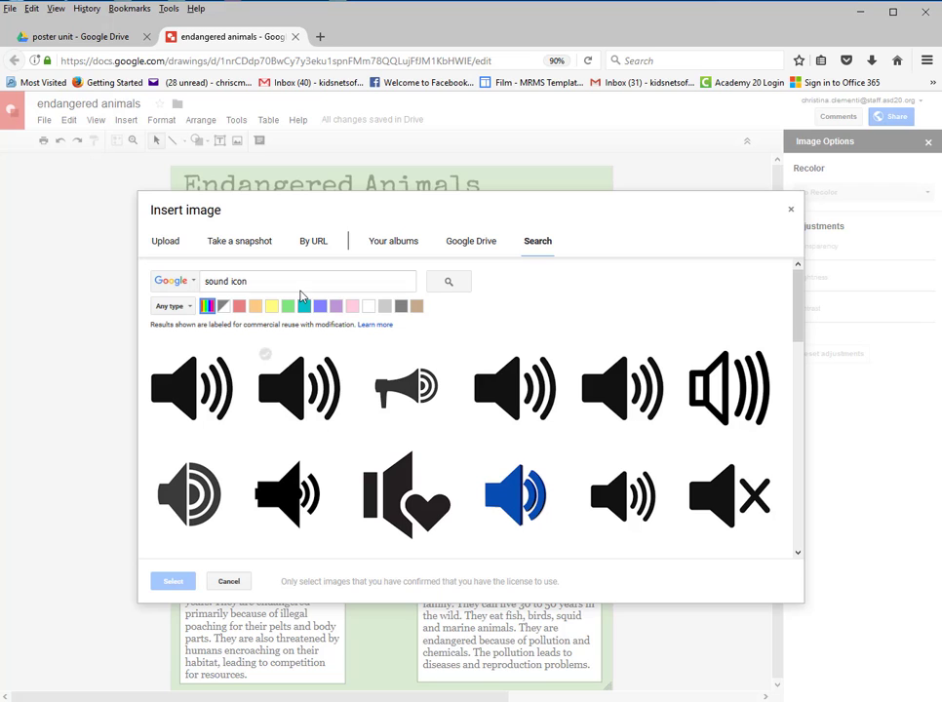
left_click_drag(231, 281, 69, 273)
type("video")
key("Return")
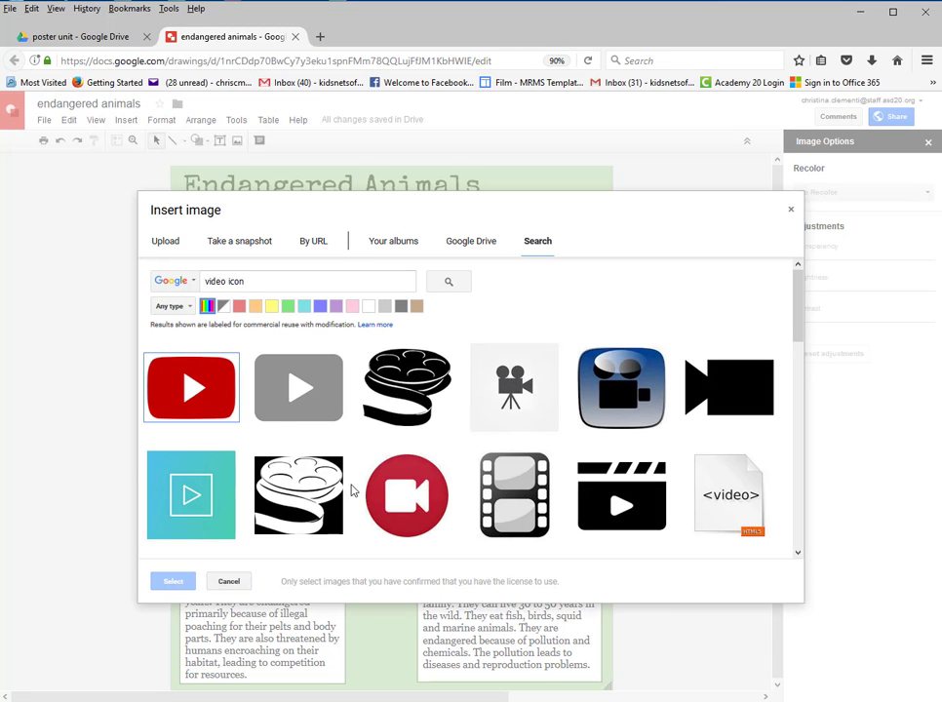
scroll(471, 416, "down", 3)
left_click(411, 411)
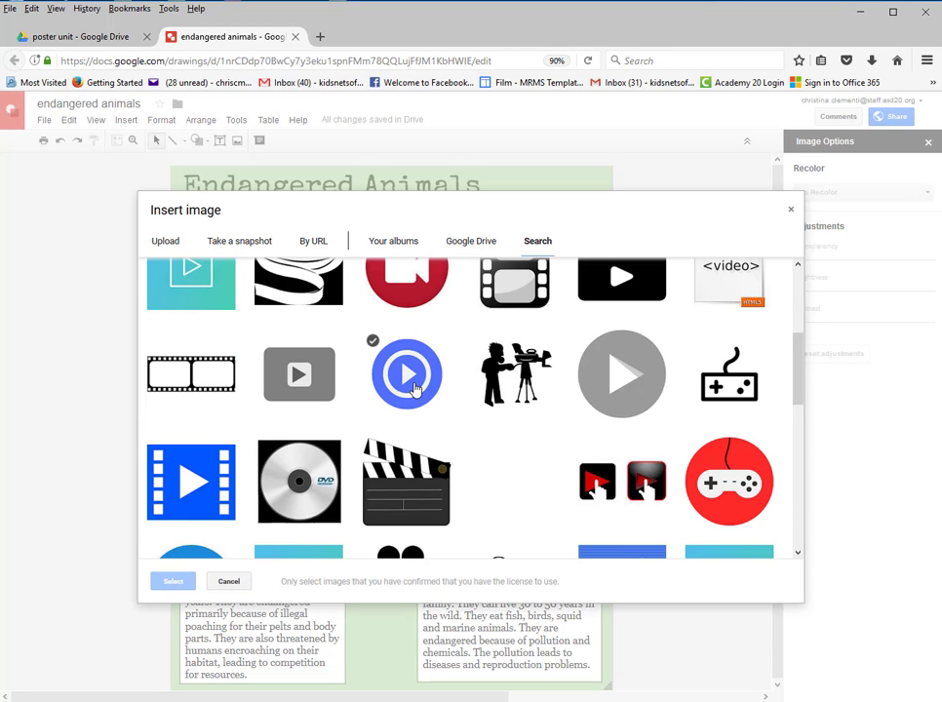
double_click(368, 361)
Step: Mask the play image as an oval shape
left_click(386, 142)
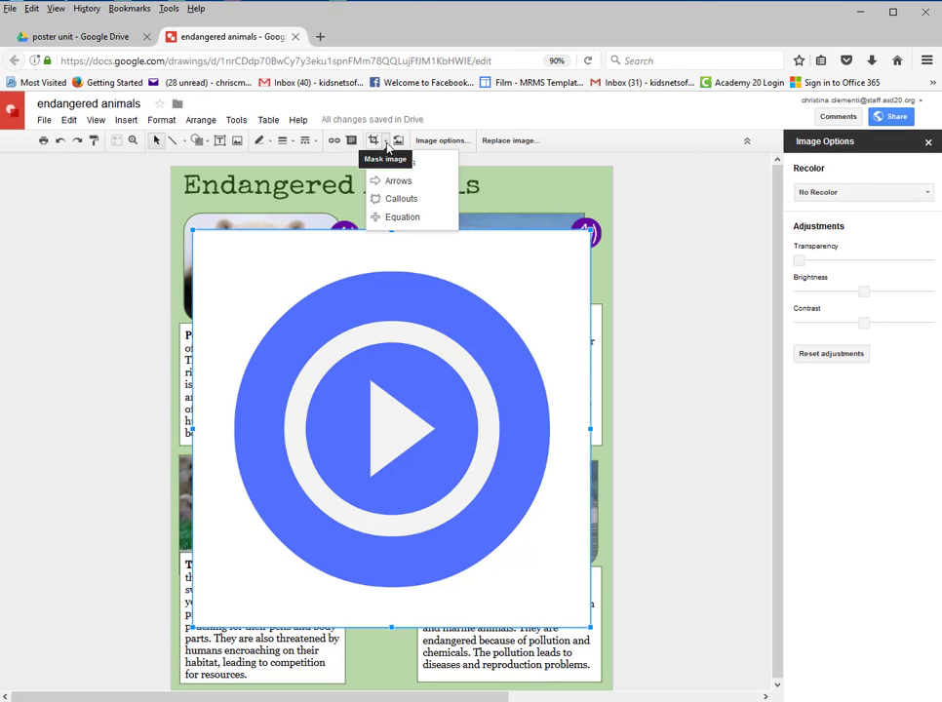
mouse_move(400, 162)
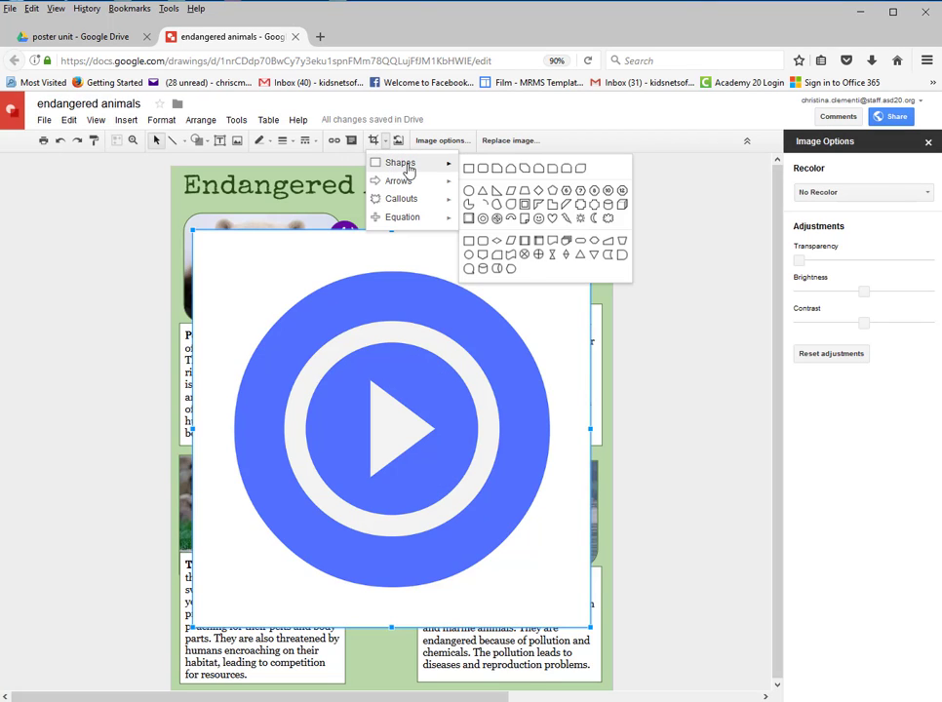
left_click(469, 197)
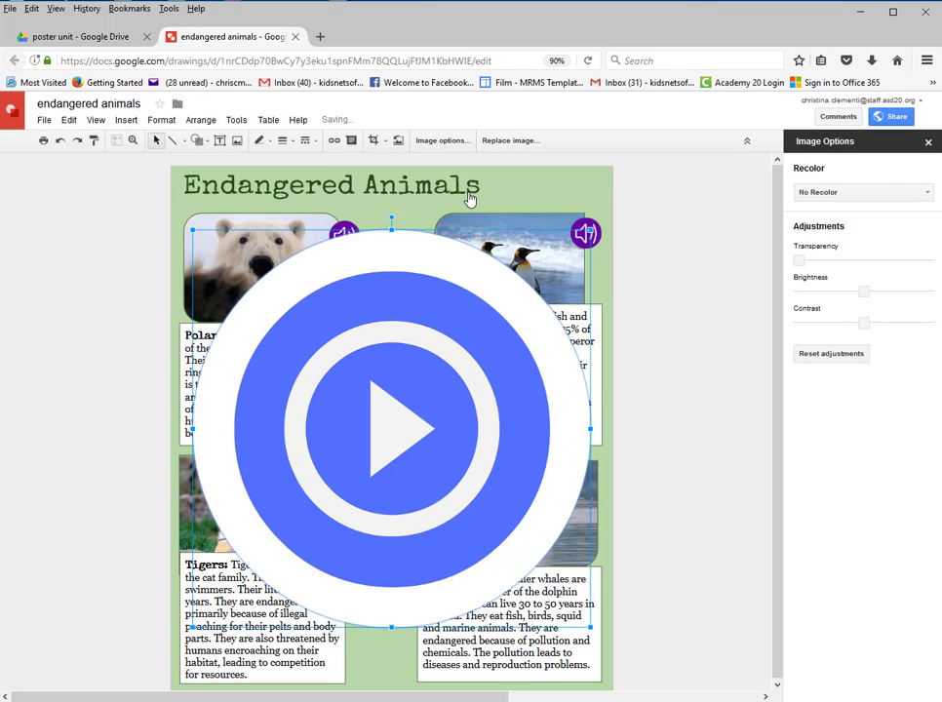
Step: Crop the play image's top, right, left and bottom edges tightly to the blue circle
left_click(374, 141)
left_click_drag(391, 232, 391, 282)
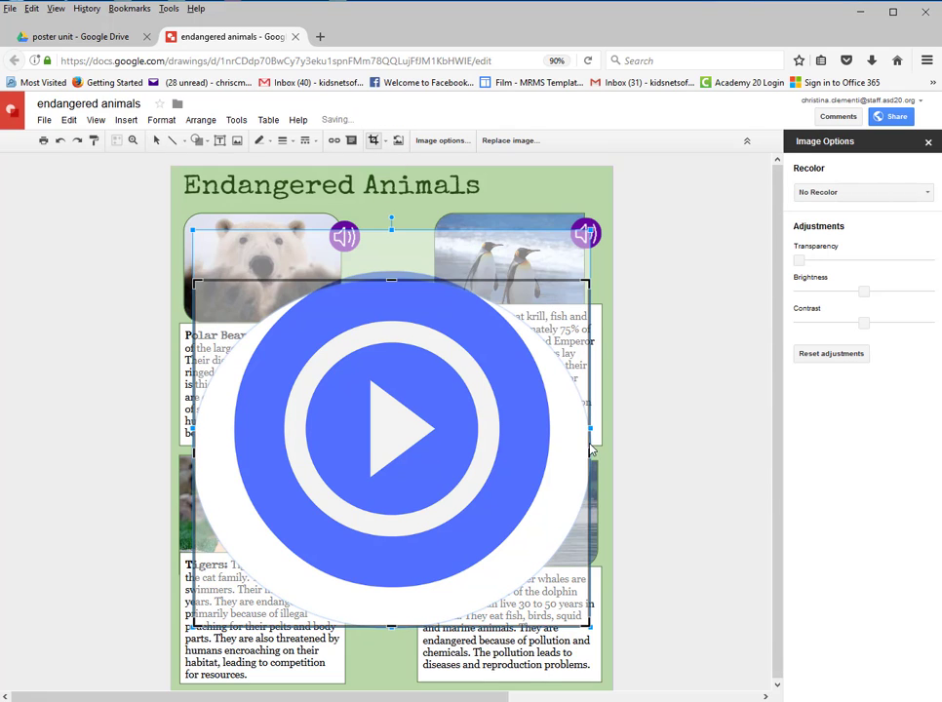
left_click_drag(589, 452, 540, 440)
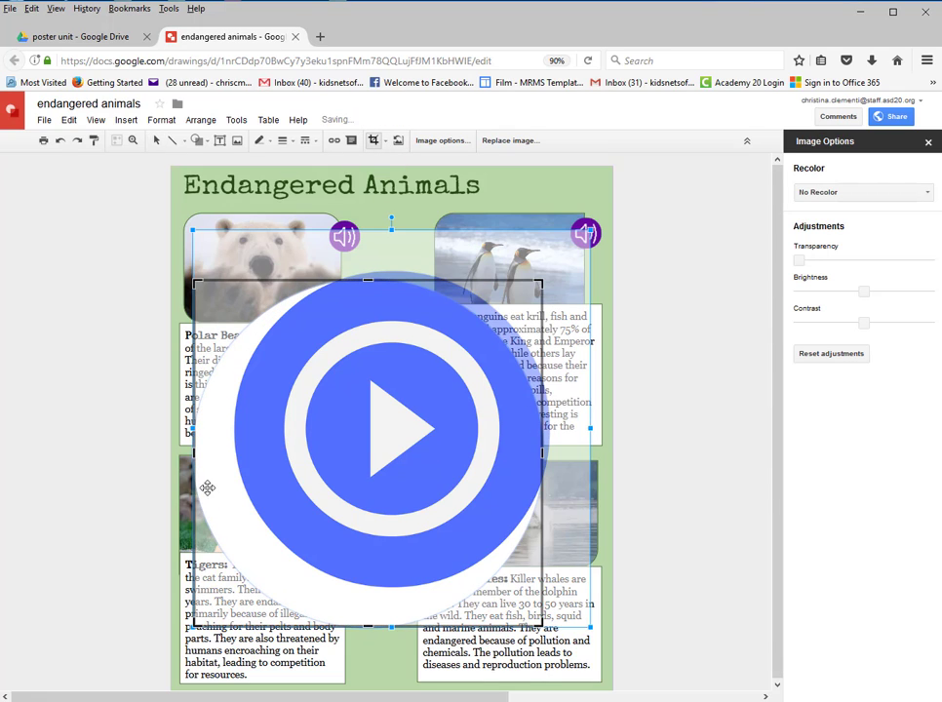
left_click_drag(193, 454, 239, 450)
left_click_drag(389, 625, 393, 568)
key("Return")
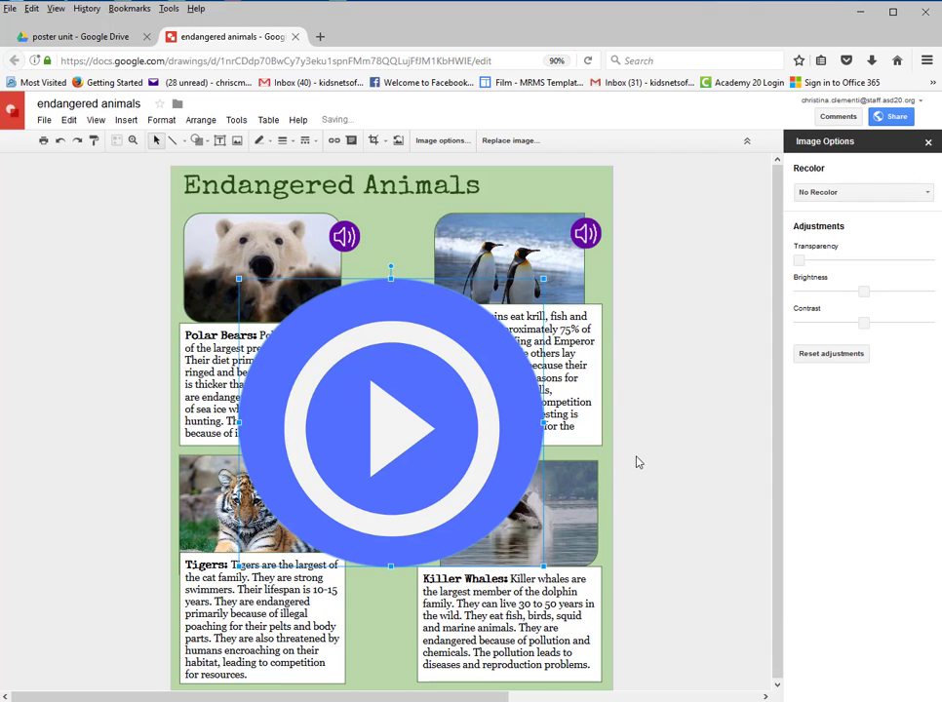
left_click(373, 140)
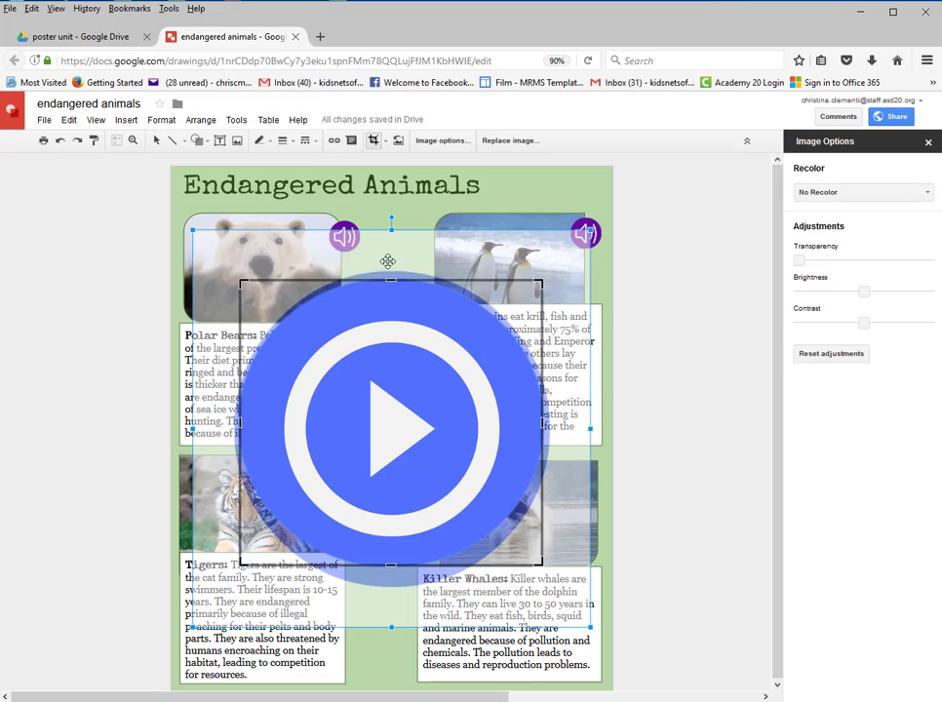
key("Return")
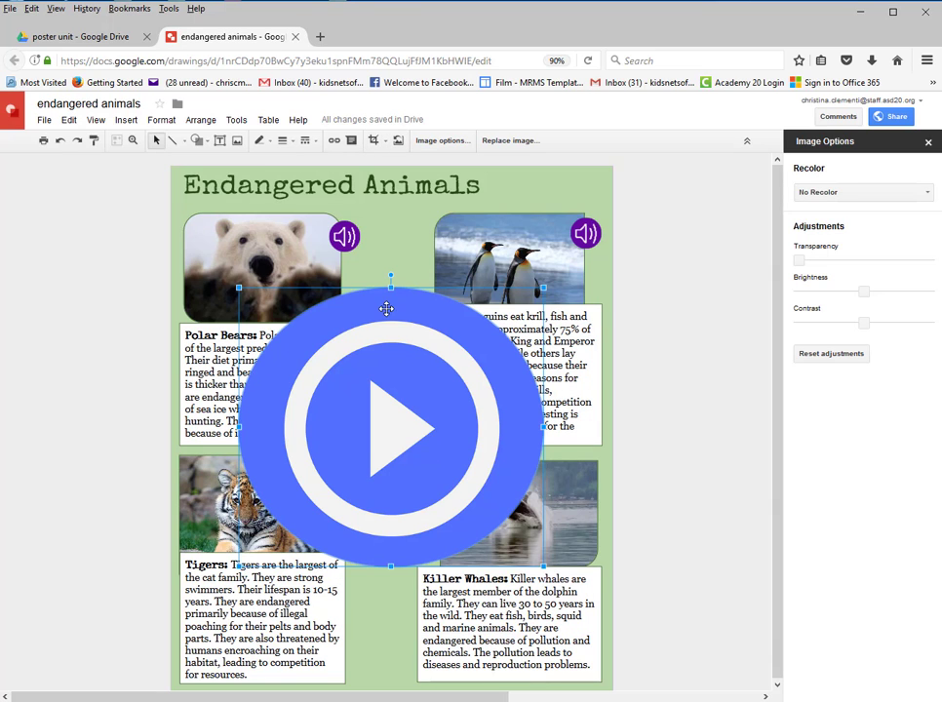
left_click(242, 292)
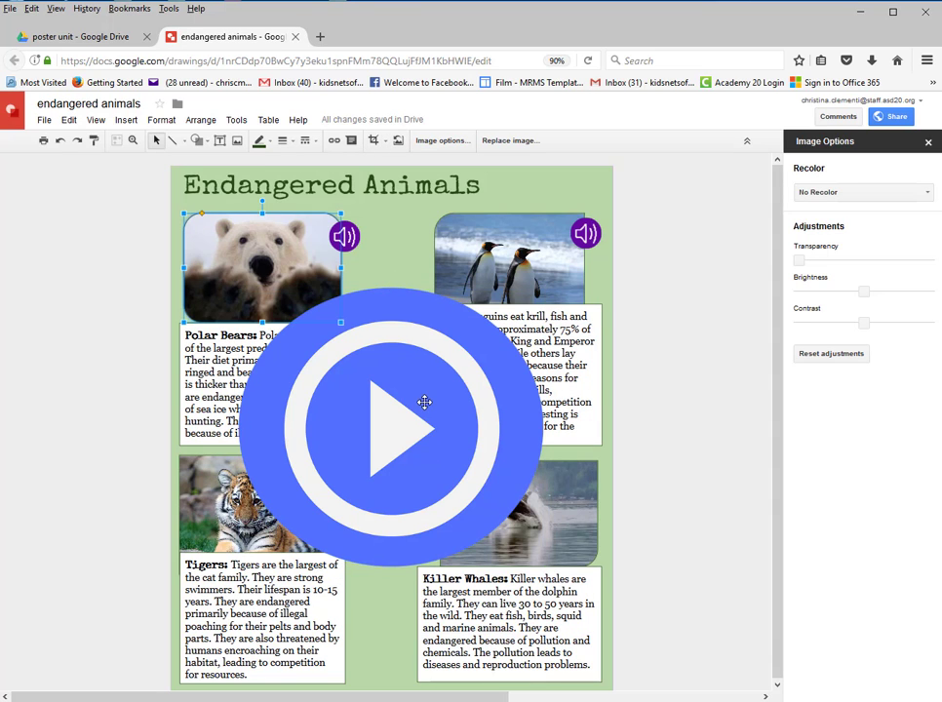
Step: Return the play icon to its small size and recolor it dark purple
key("ctrl+z")
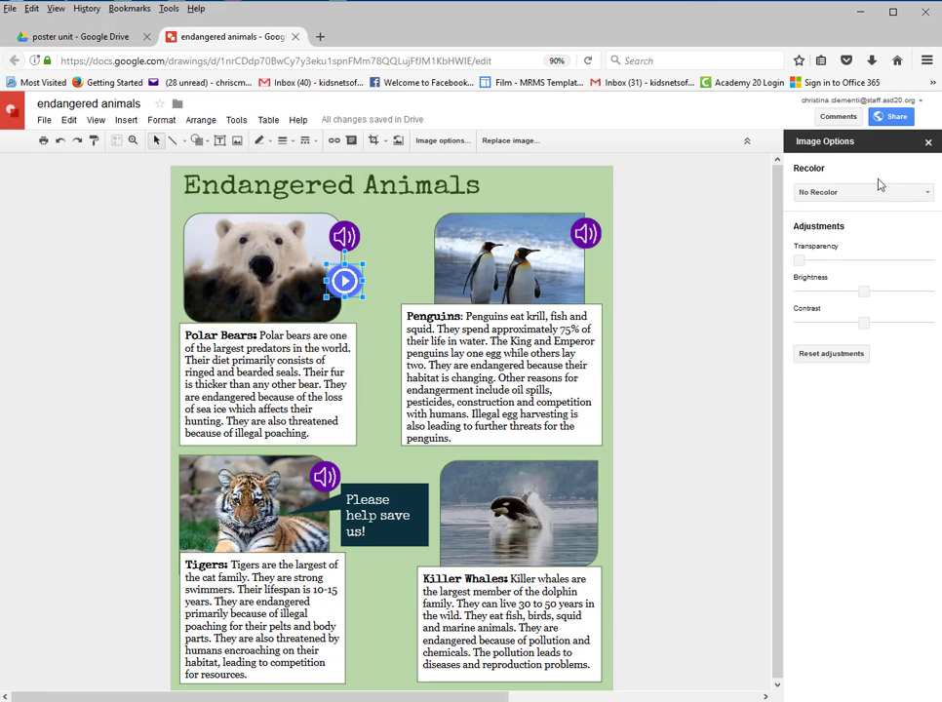
left_click(873, 191)
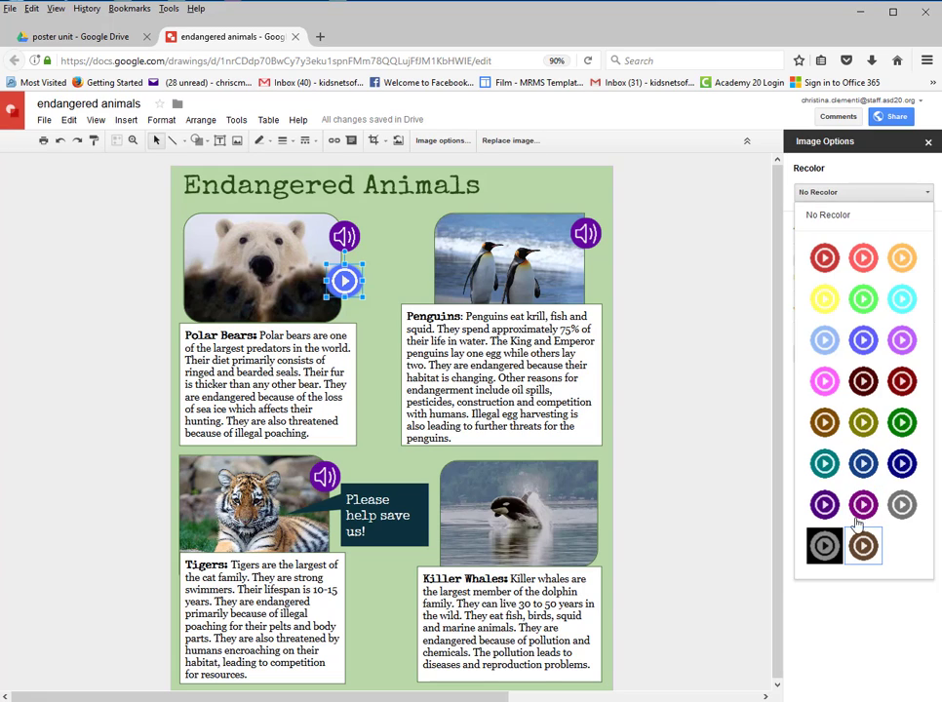
left_click(826, 505)
left_click(707, 379)
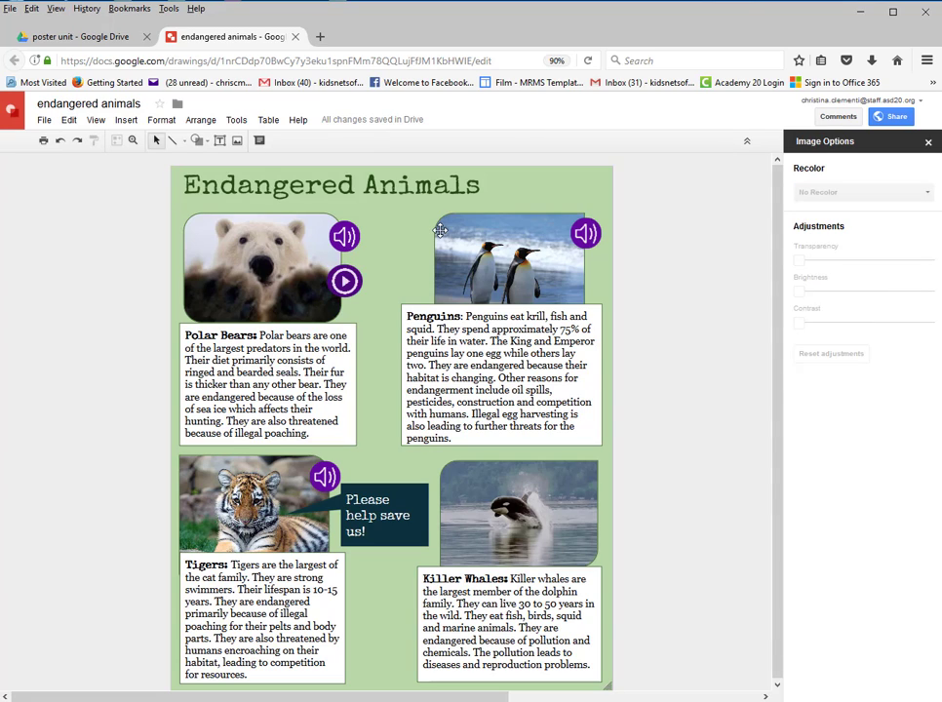
Step: Duplicate the purple play icon for the other animals and open a new browser tab
left_click(345, 279)
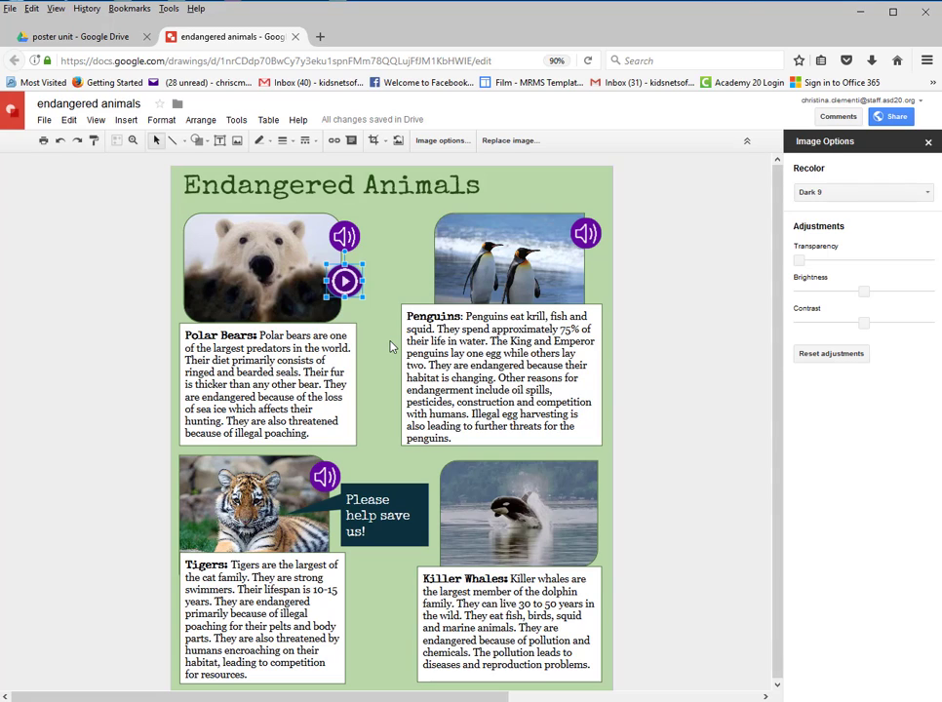
key("ctrl+d")
key("ctrl+d")
key("ctrl+d")
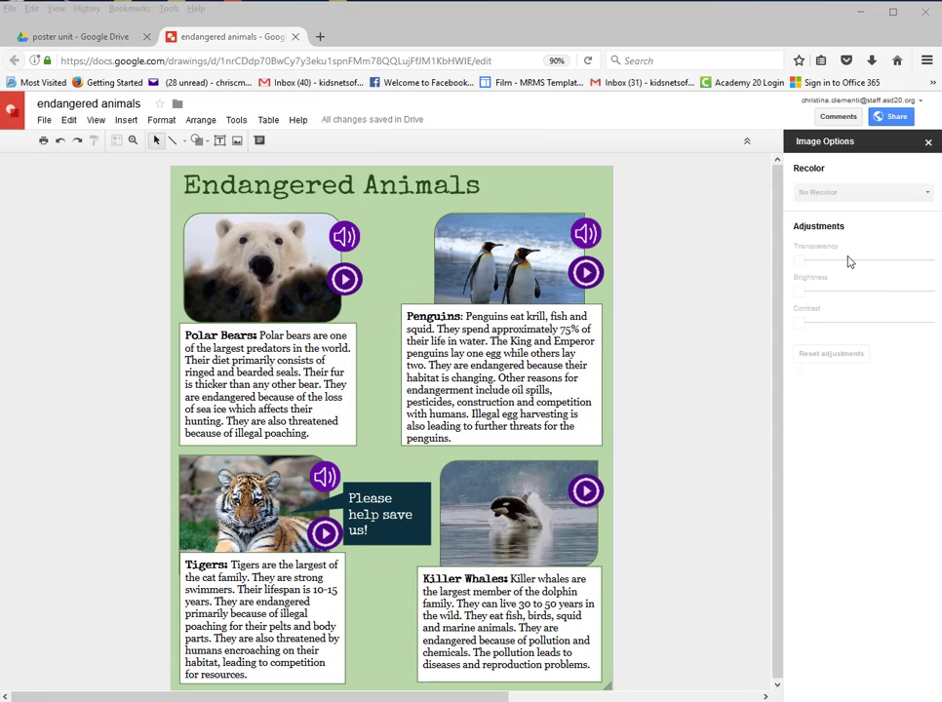
left_click(322, 38)
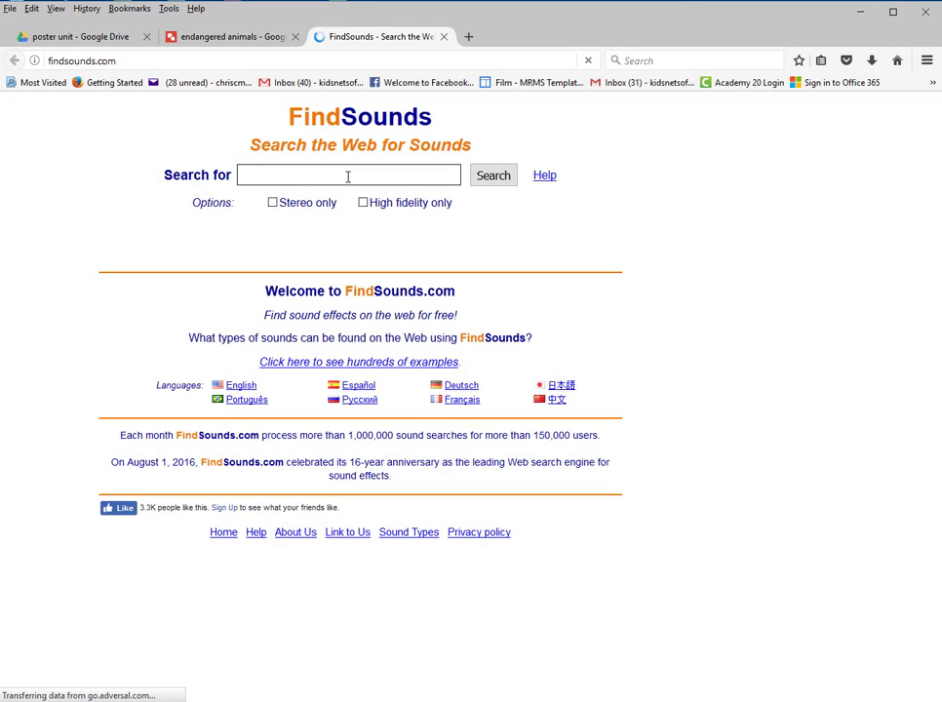
Step: Search FindSounds for 'polar bear' and cancel the first result's file download
left_click(347, 176)
type("polar bear")
key("Return")
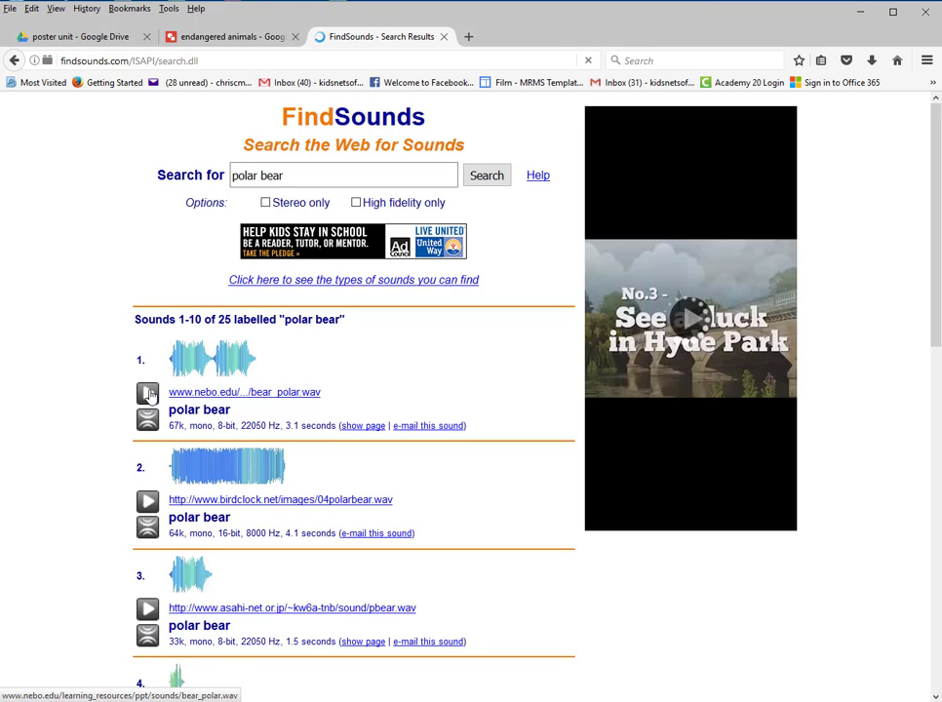
left_click(149, 393)
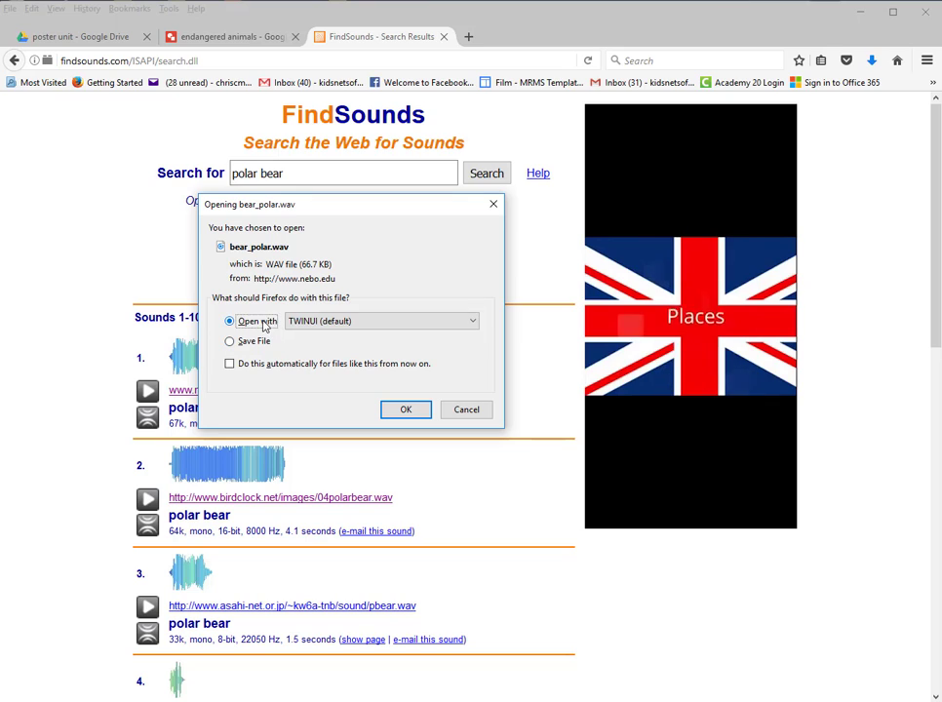
left_click(466, 409)
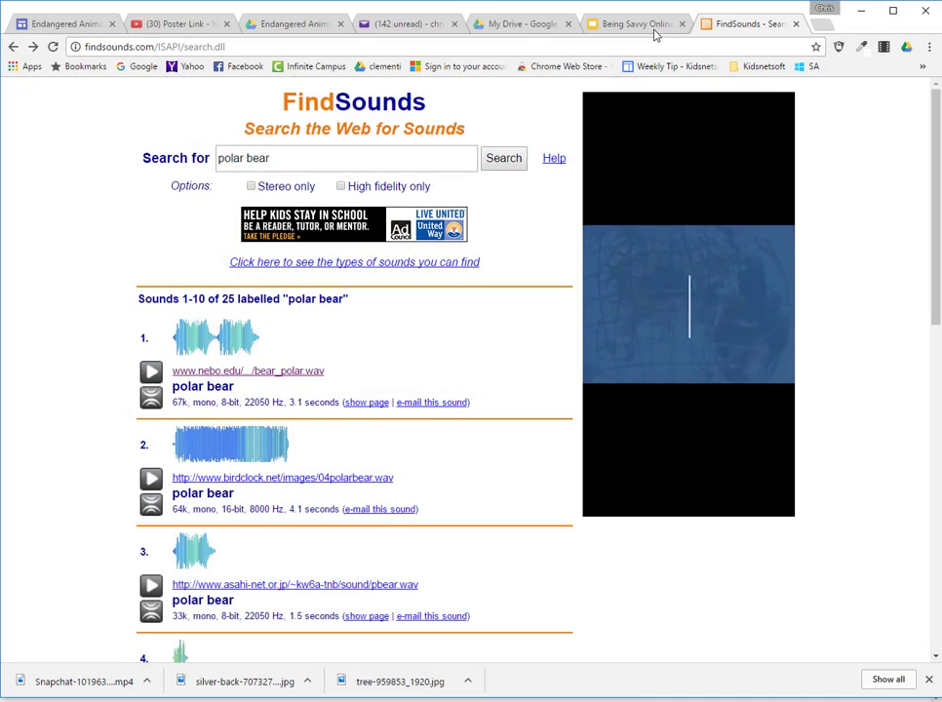
Step: Play the first polar bear result, bear_polar.wav, in the browser
left_click(492, 160)
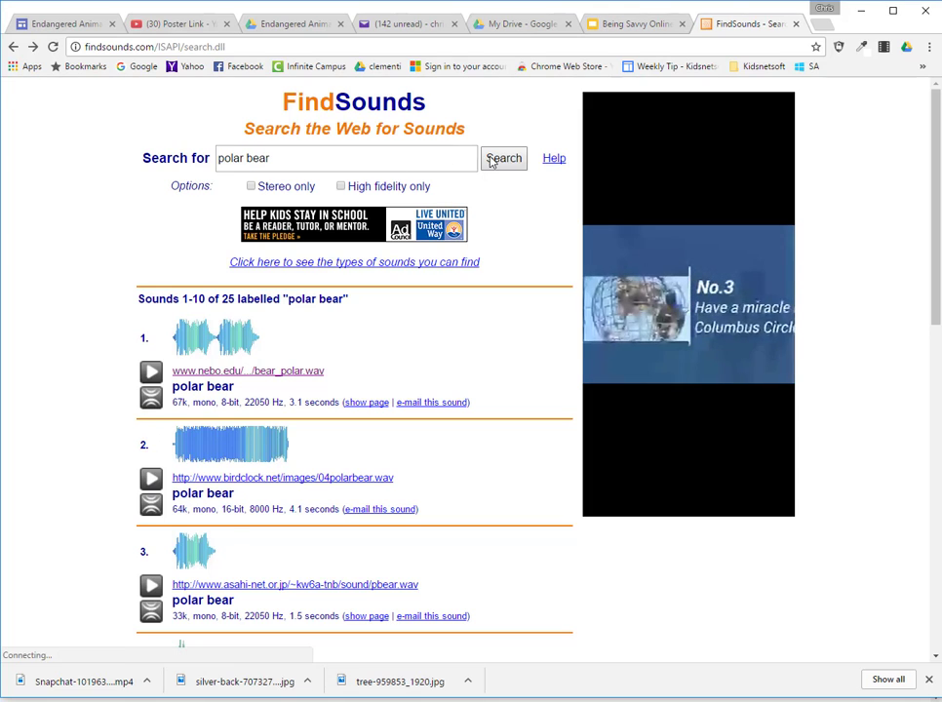
left_click(180, 371)
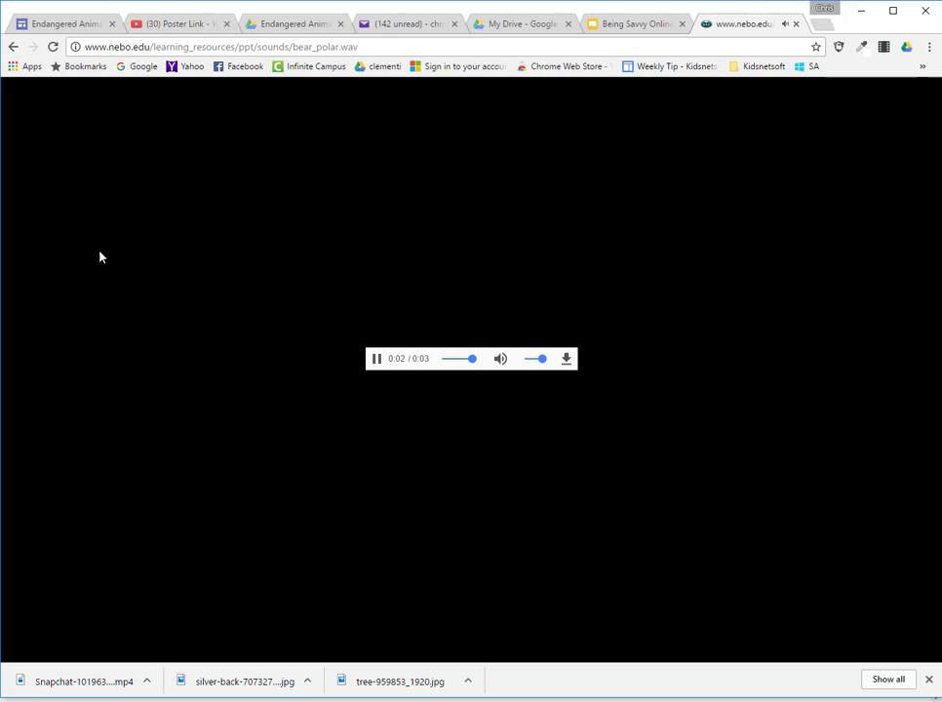
left_click(14, 47)
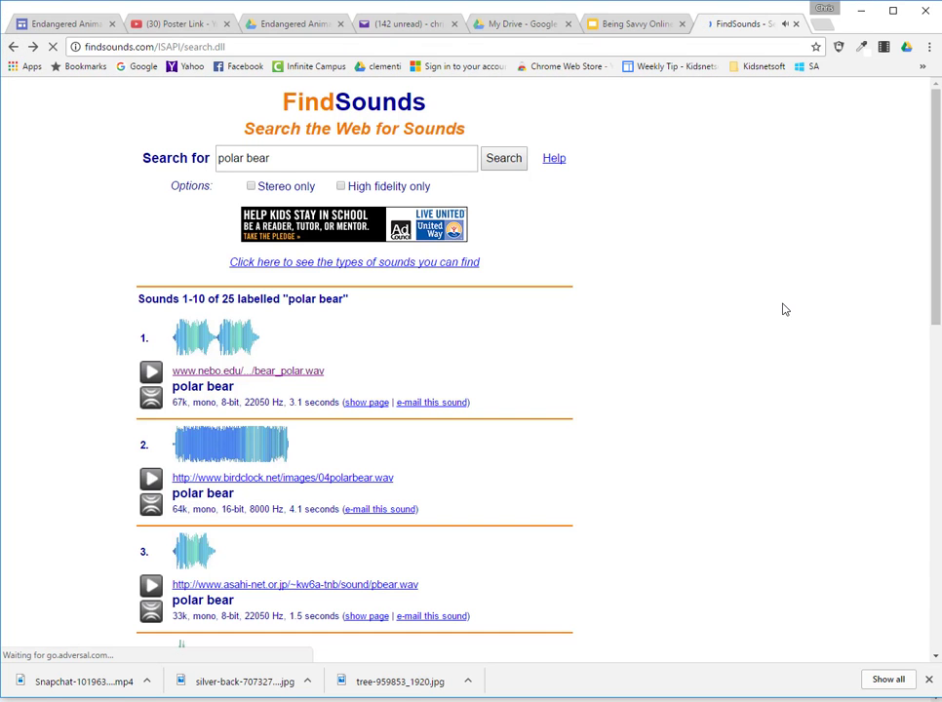
left_click(272, 376)
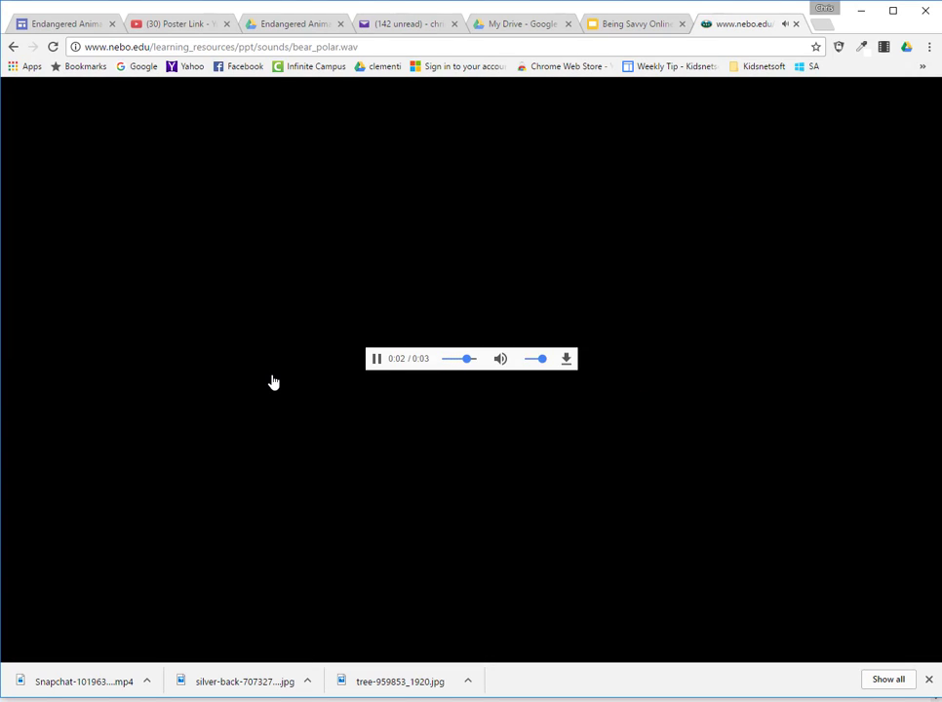
Step: Copy the bear_polar.wav web address and return to the endangered animals drawing
left_click(195, 46)
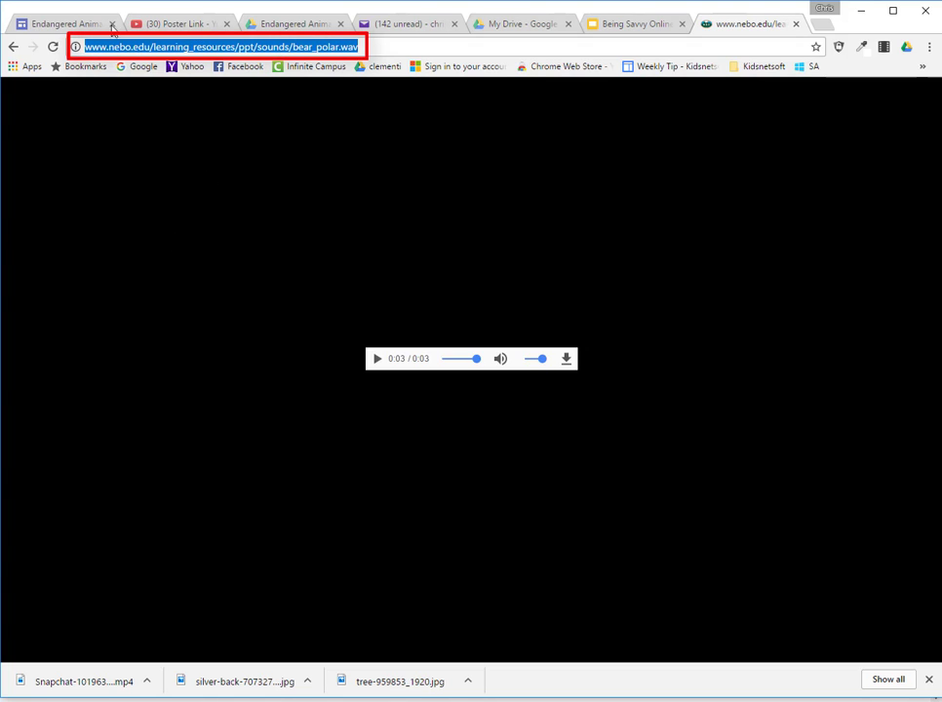
right_click(115, 50)
left_click(140, 98)
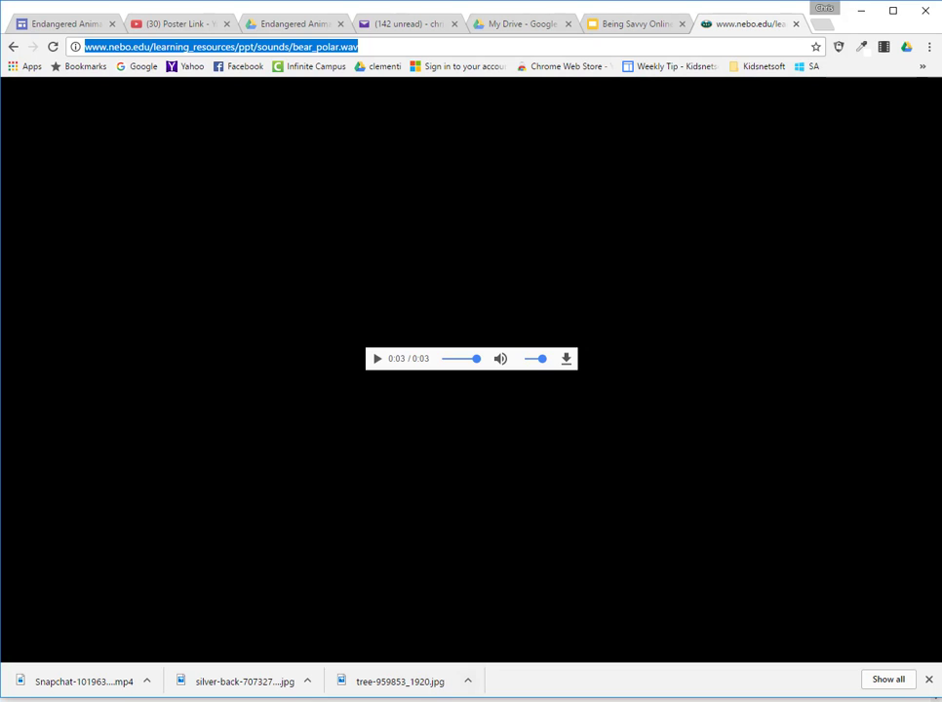
left_click(480, 676)
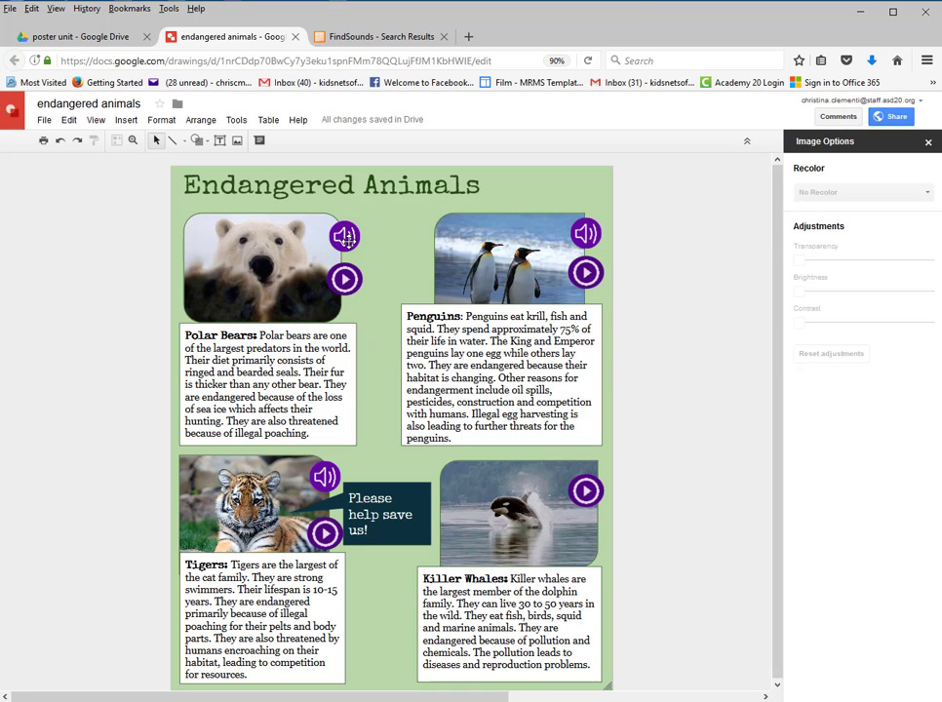
Step: Link the polar bear speaker icon to the pasted bear_polar.wav address and test the link
left_click(344, 236)
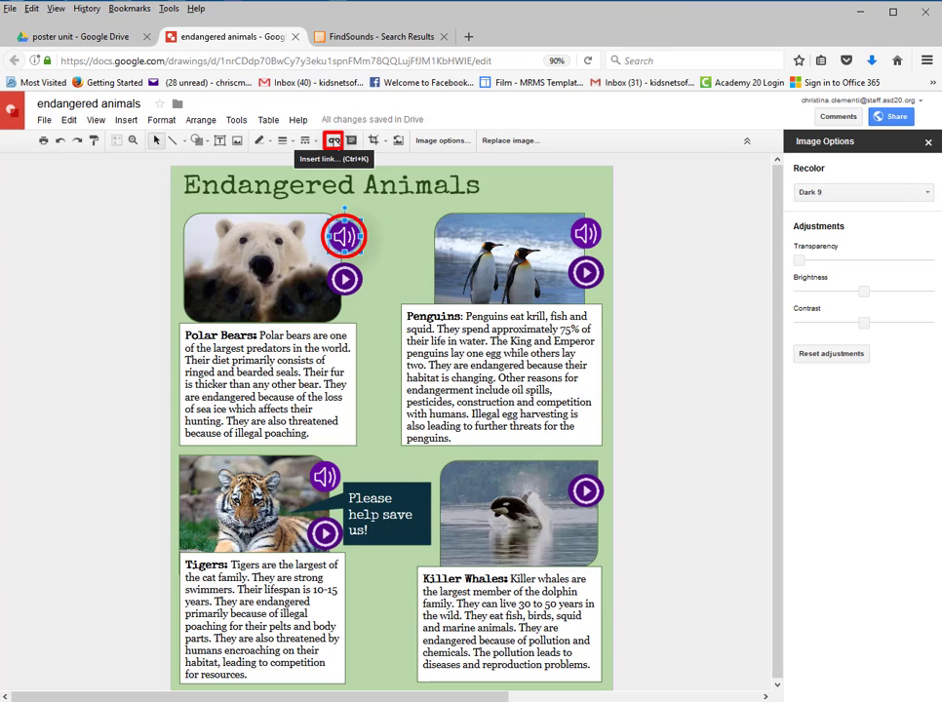
left_click(333, 140)
right_click(390, 270)
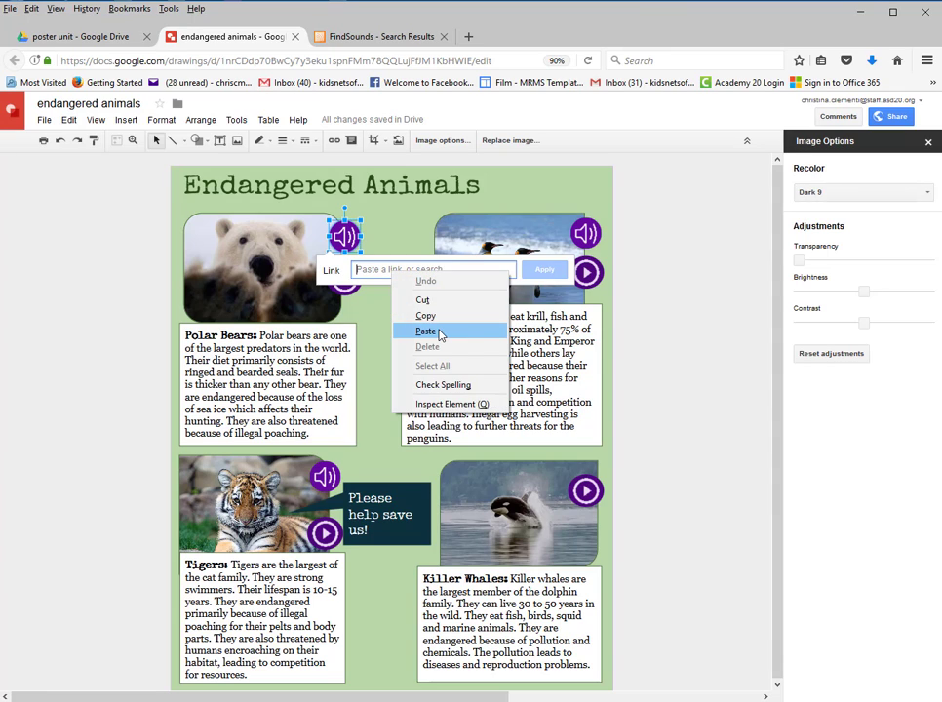
left_click(426, 332)
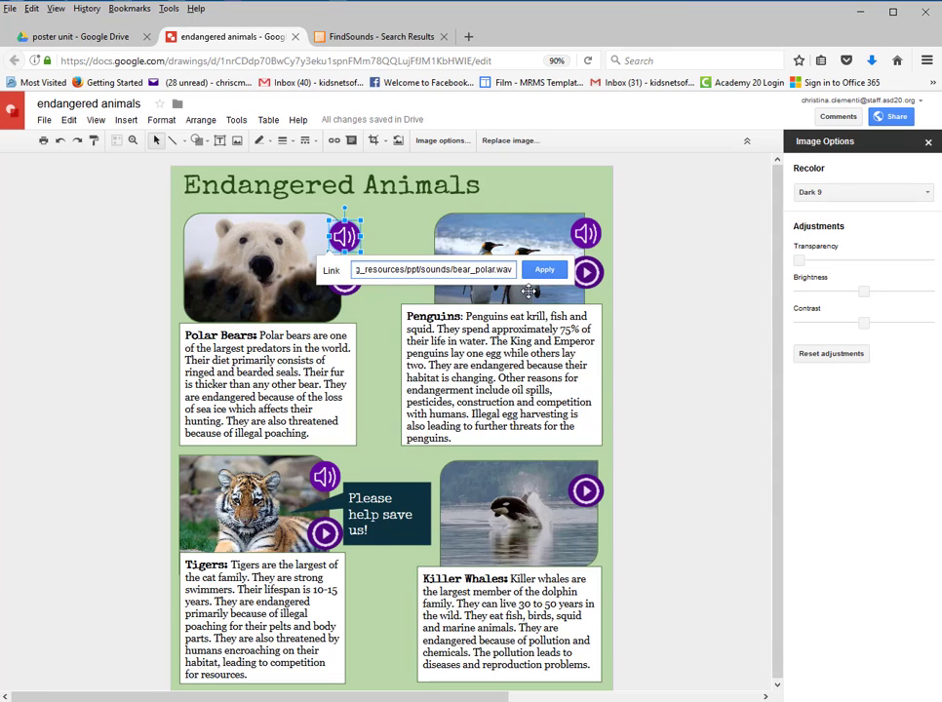
left_click(542, 269)
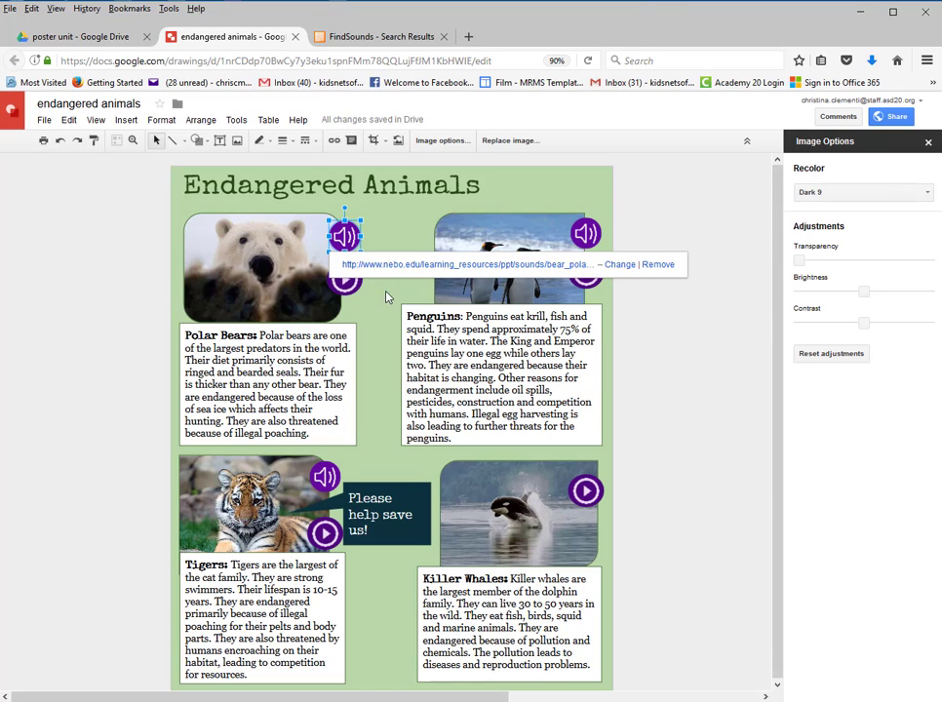
left_click(420, 266)
key("Escape")
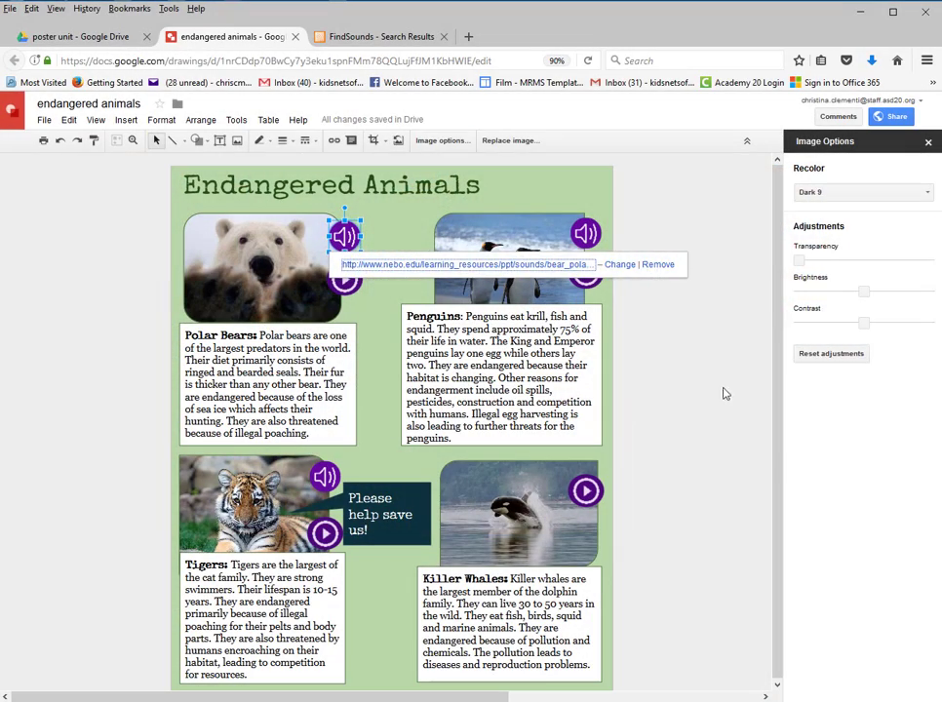
left_click(699, 423)
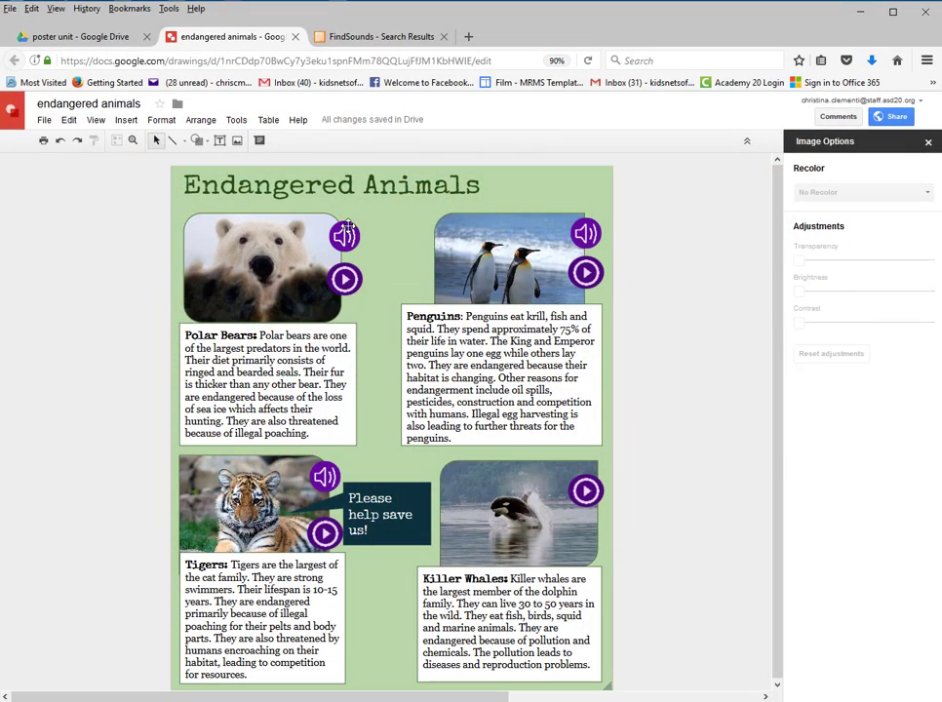
key("ctrl+l")
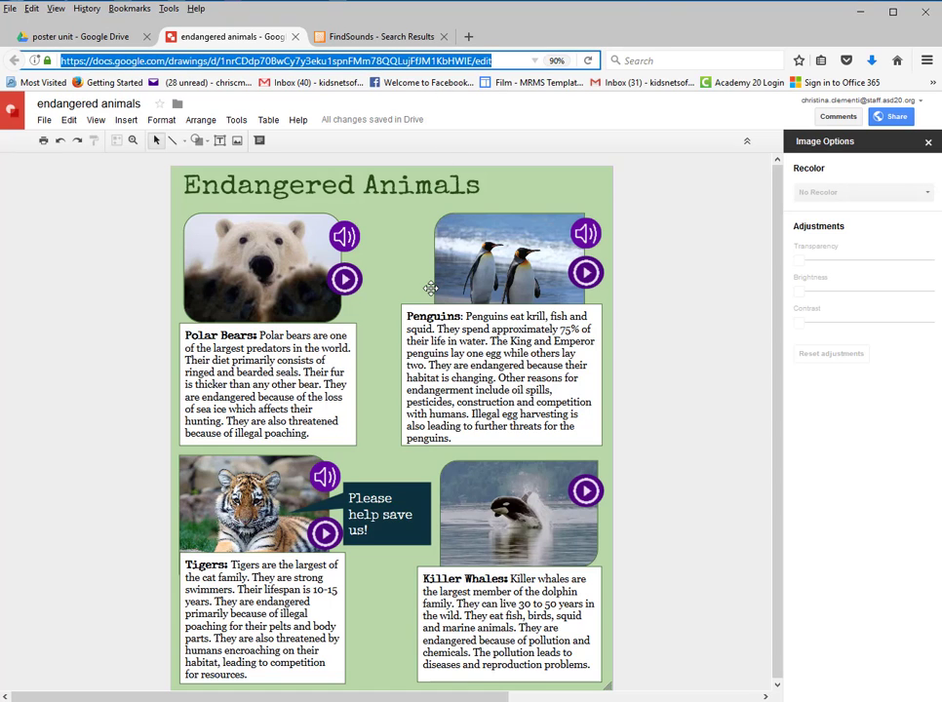
key("alt+Tab")
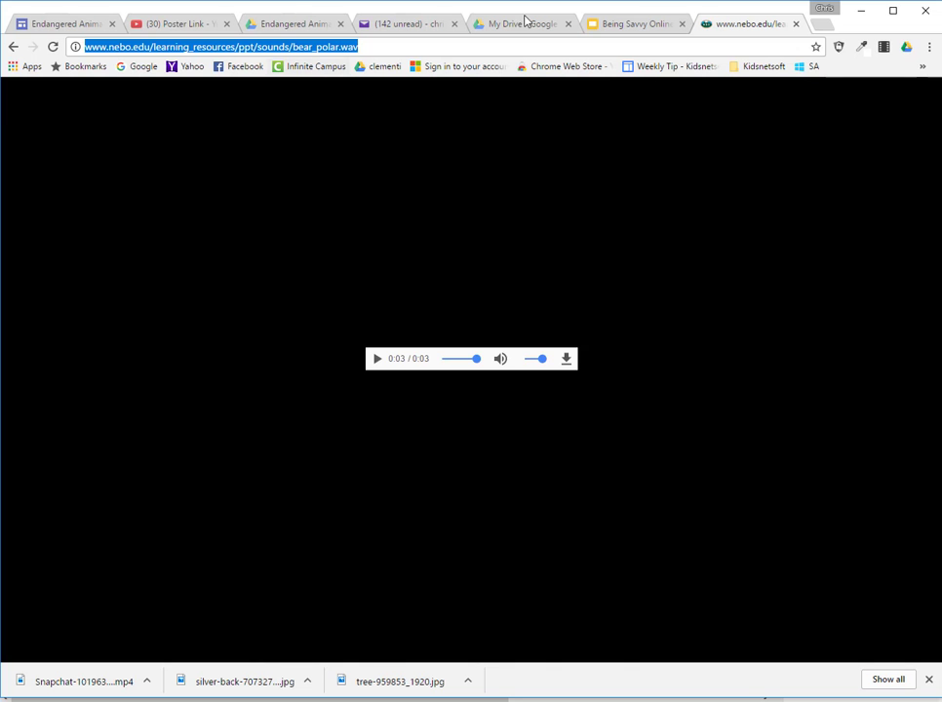
left_click(13, 46)
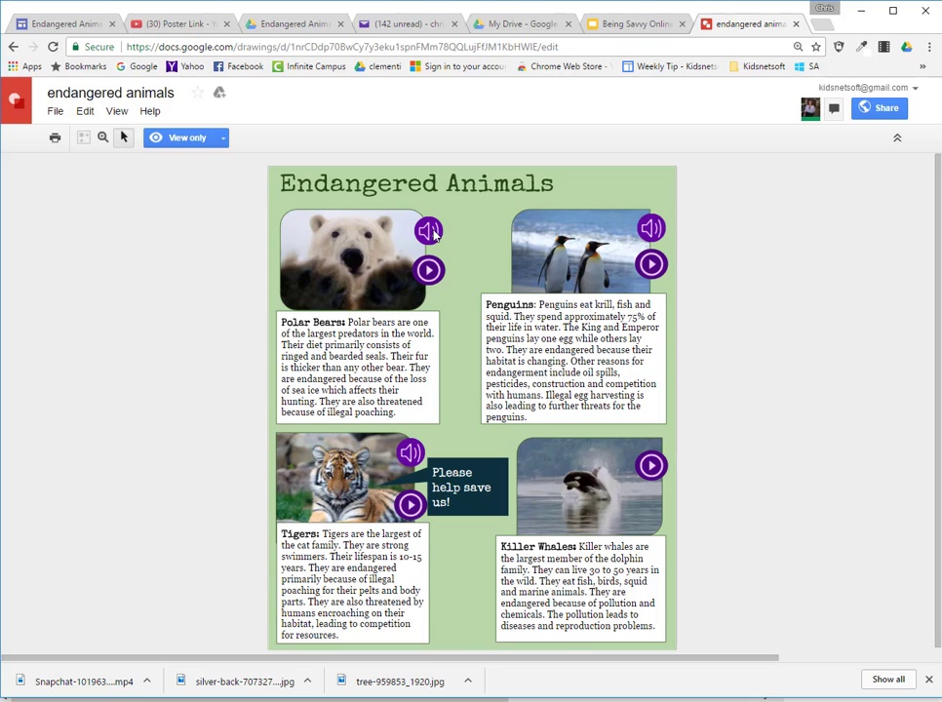
left_click(429, 234)
left_click(500, 262)
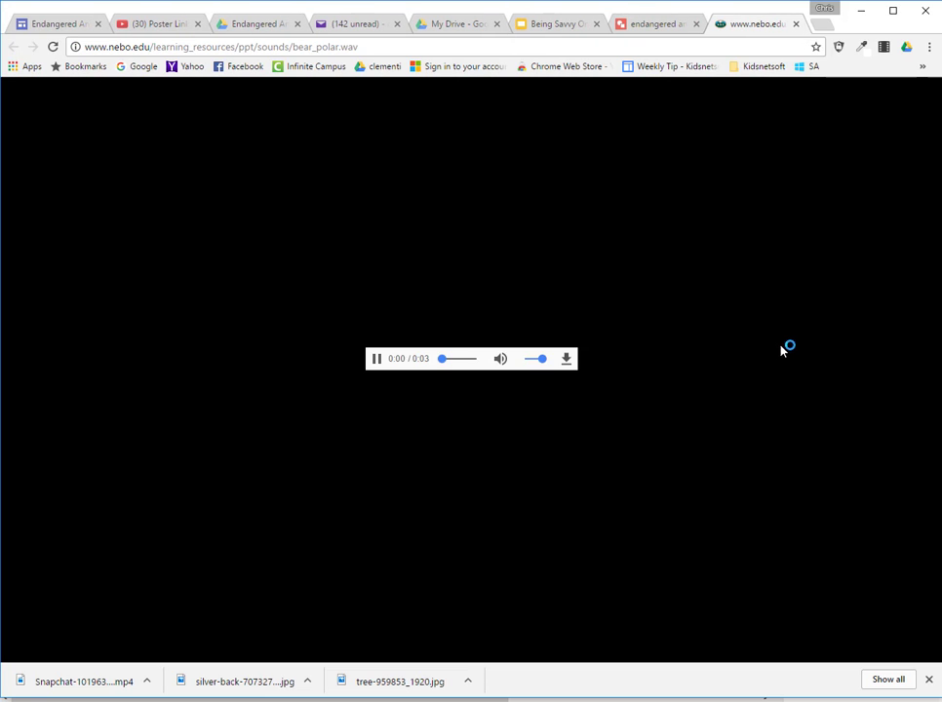
left_click(797, 24)
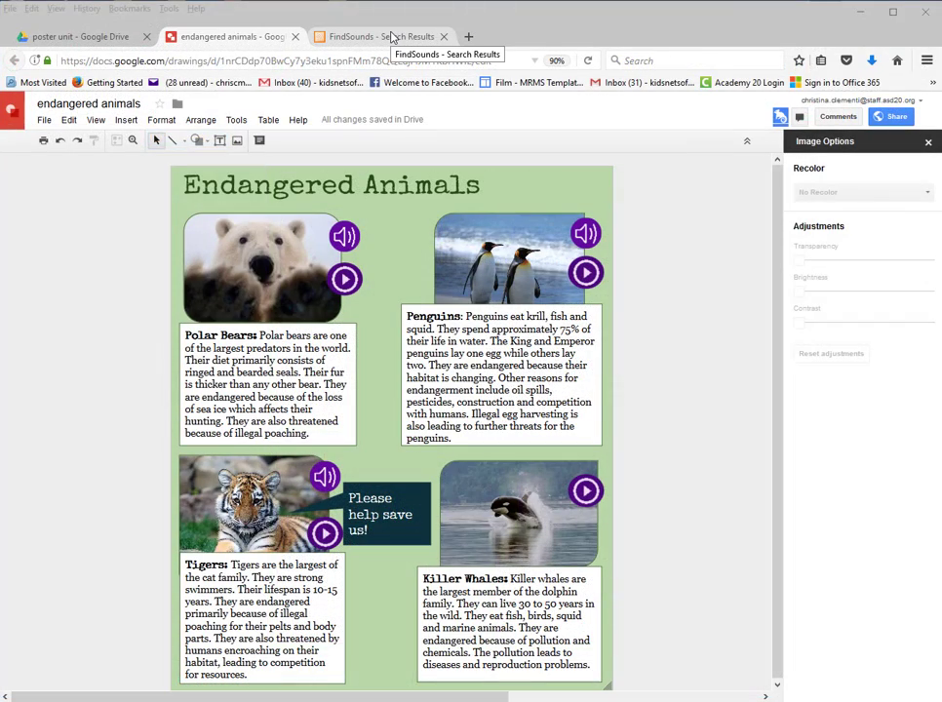
Step: Search YouTube for polar bear videos and open Polar Bears Rescue 2016
left_click(385, 36)
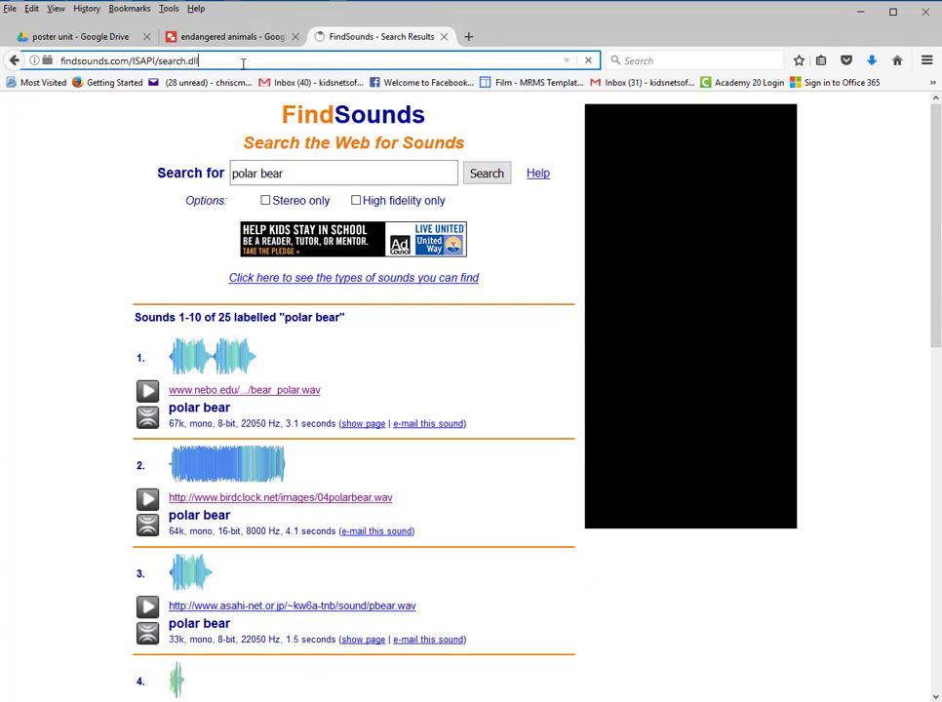
left_click(243, 63)
type("youtube.com")
key("Return")
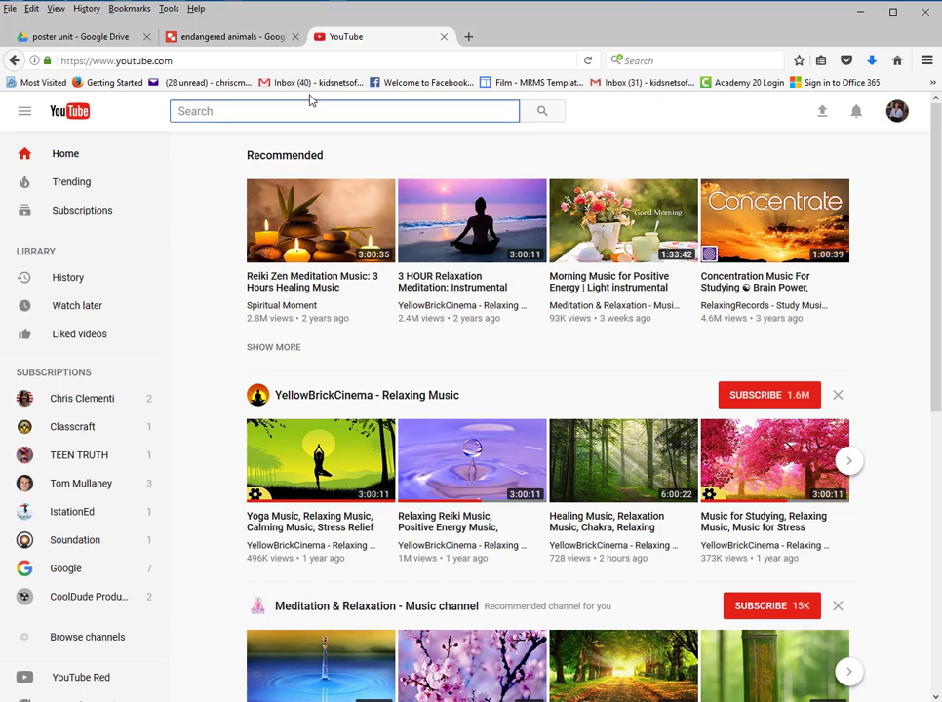
type("polar")
left_click(205, 258)
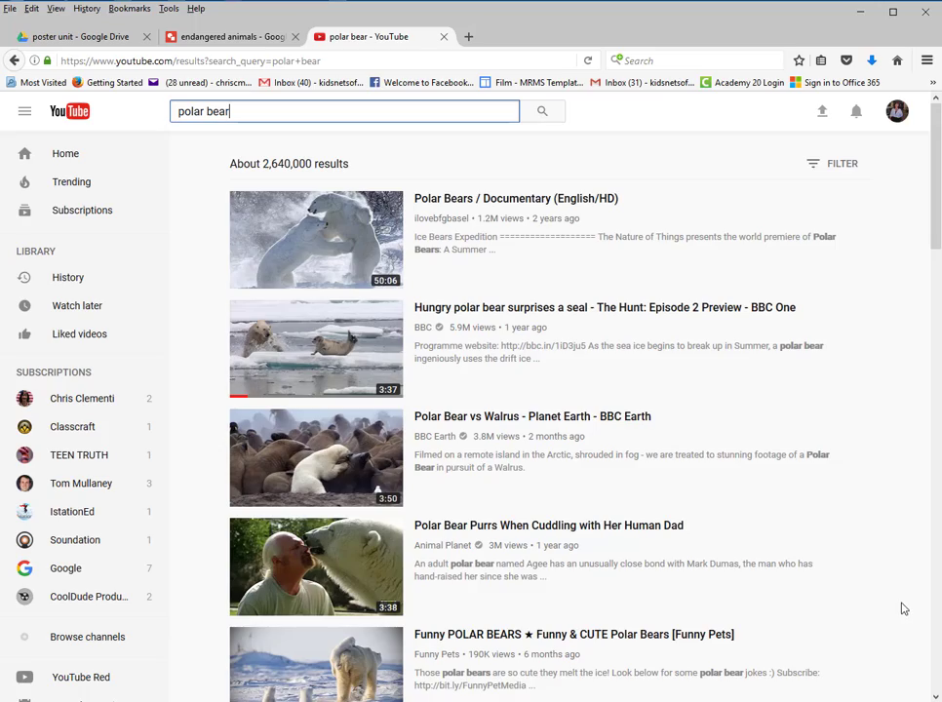
scroll(315, 431, "down", 3)
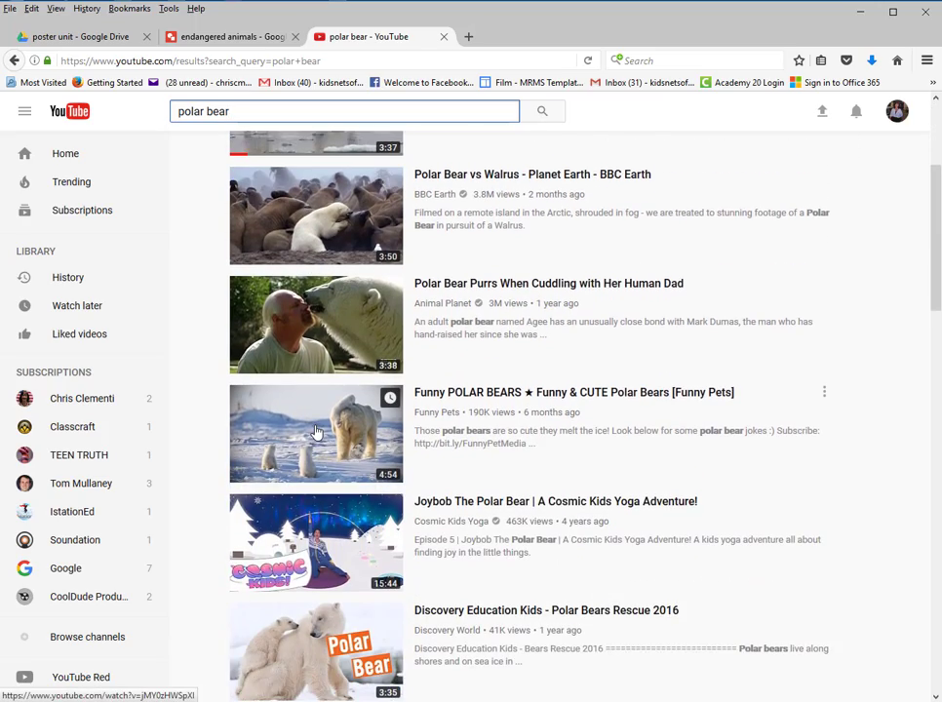
scroll(315, 432, "down", 1)
left_click(314, 570)
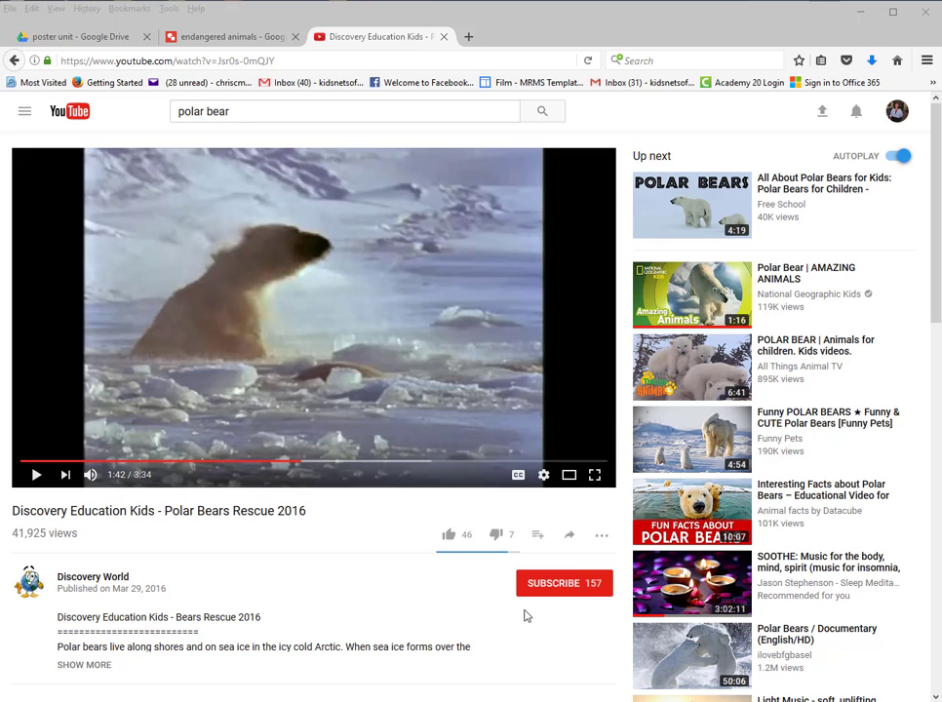
Step: Copy the video's web address and return to the Endangered Animals poster
left_click(165, 60)
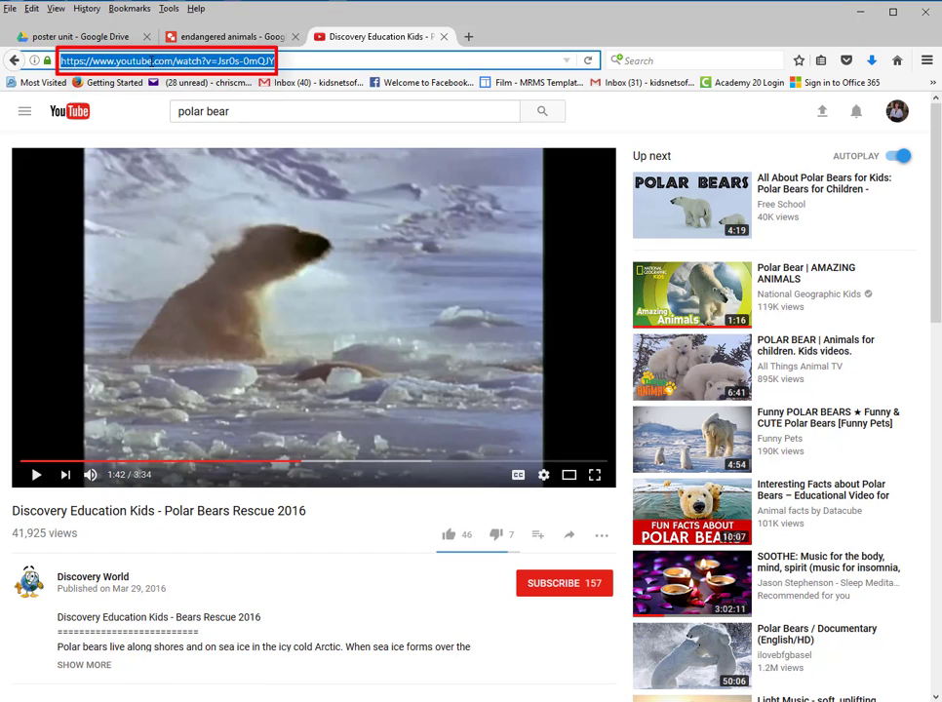
right_click(151, 61)
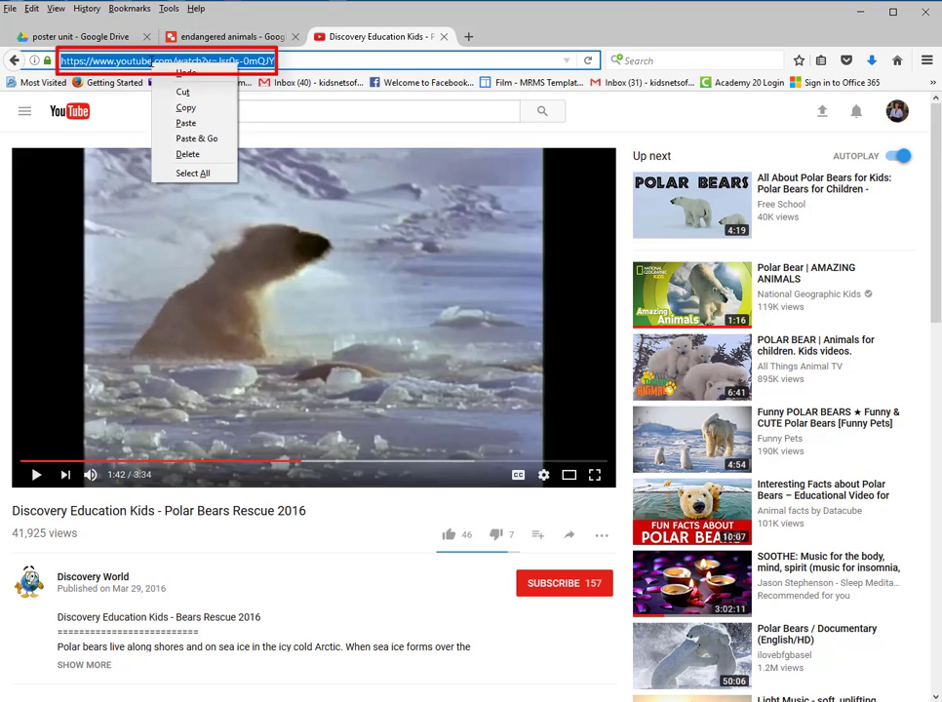
left_click(185, 106)
left_click(225, 37)
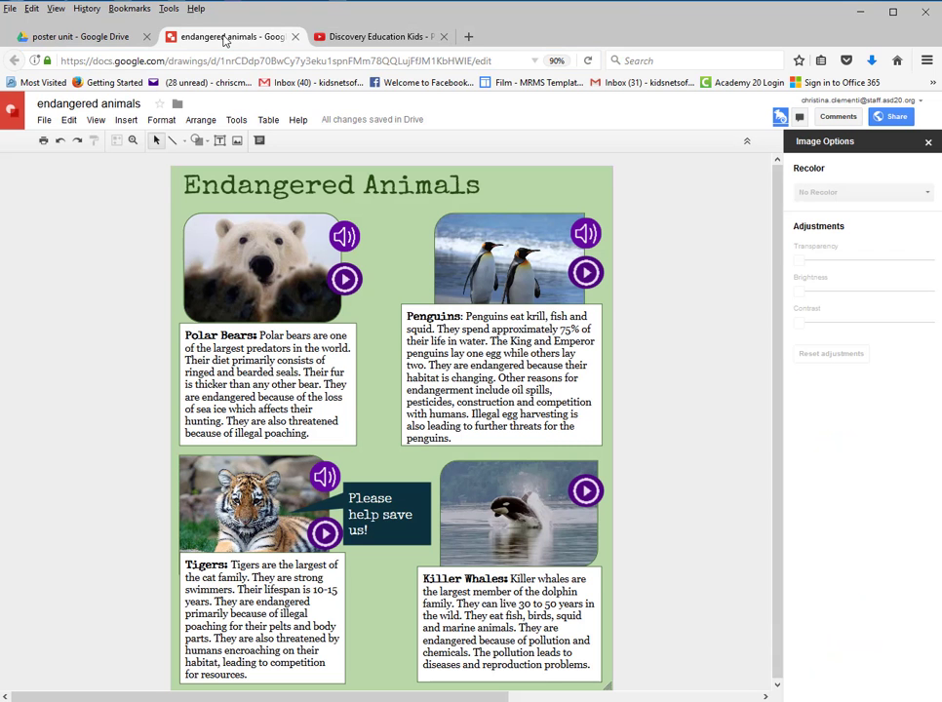
Step: Link the polar bear play icon to the pasted YouTube address, test it, and close the video tab
left_click(346, 279)
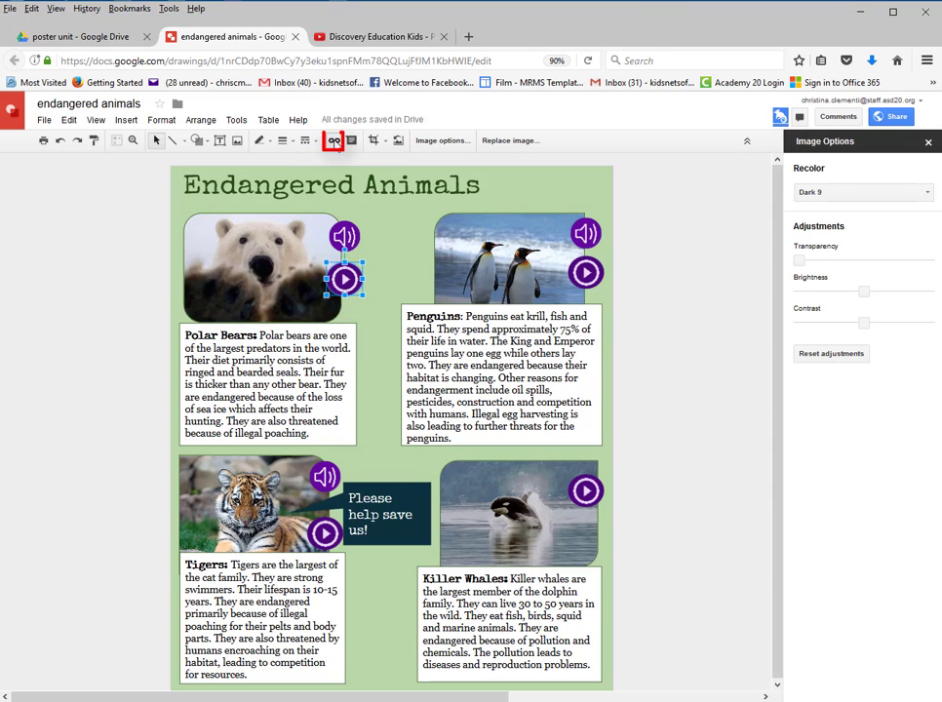
left_click(334, 143)
right_click(375, 317)
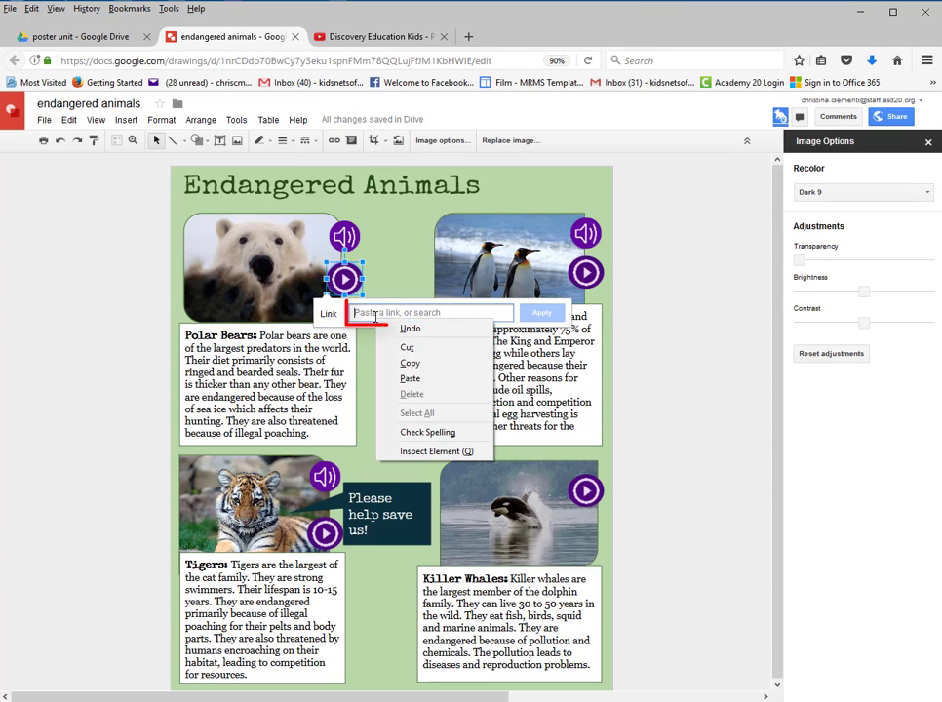
left_click(414, 379)
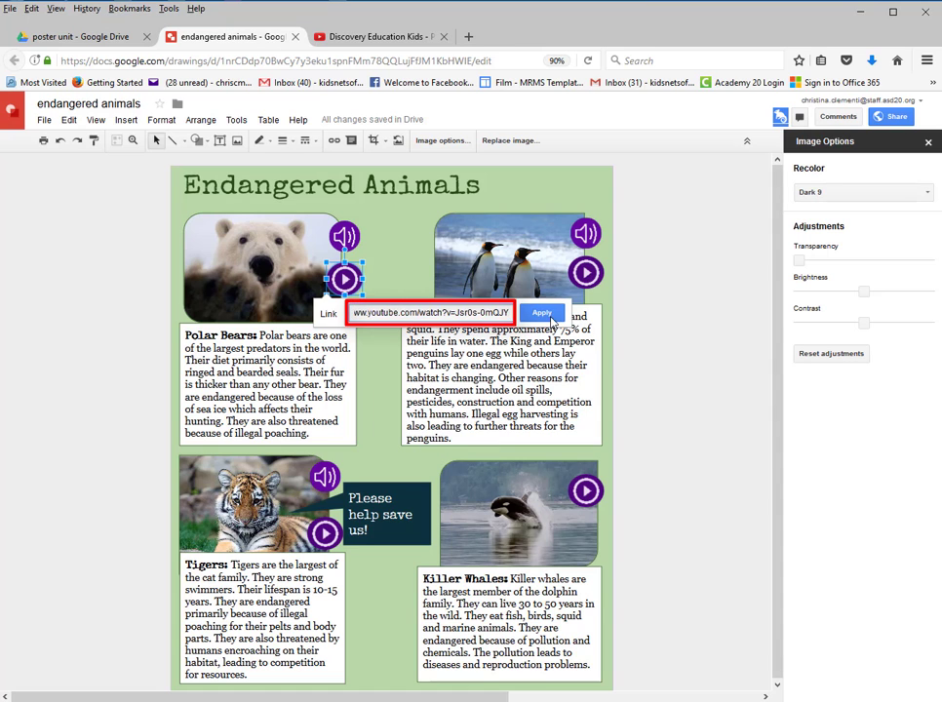
left_click(542, 313)
left_click(429, 315)
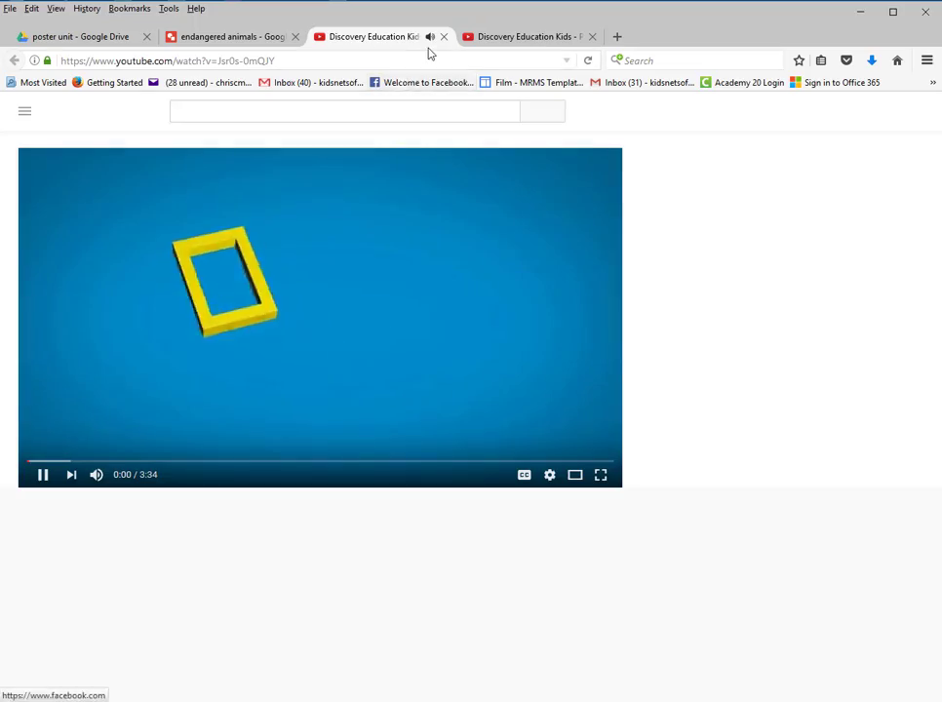
left_click(443, 36)
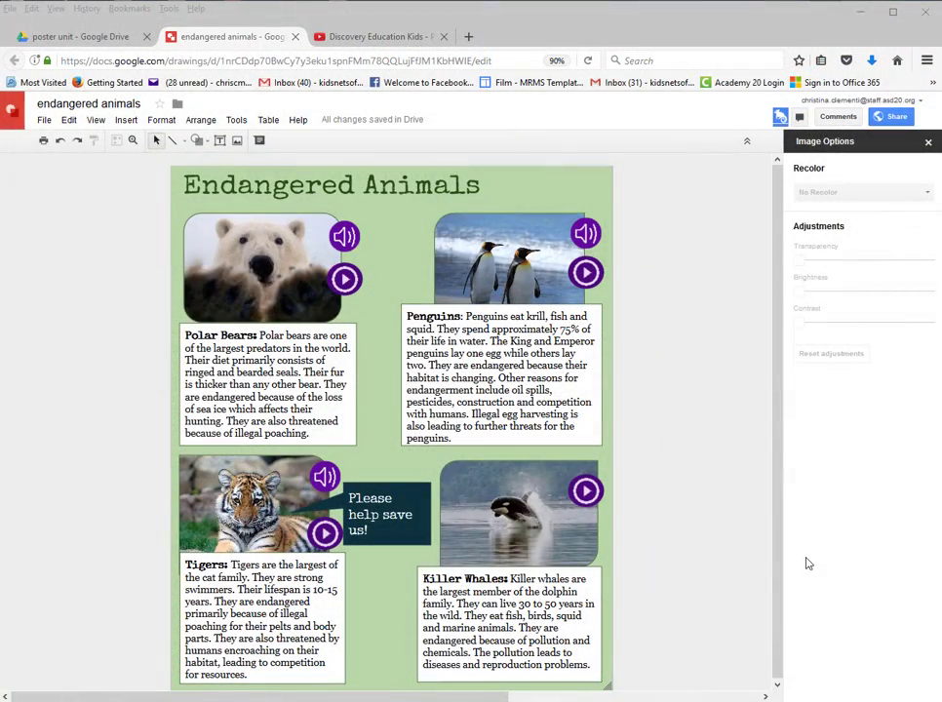